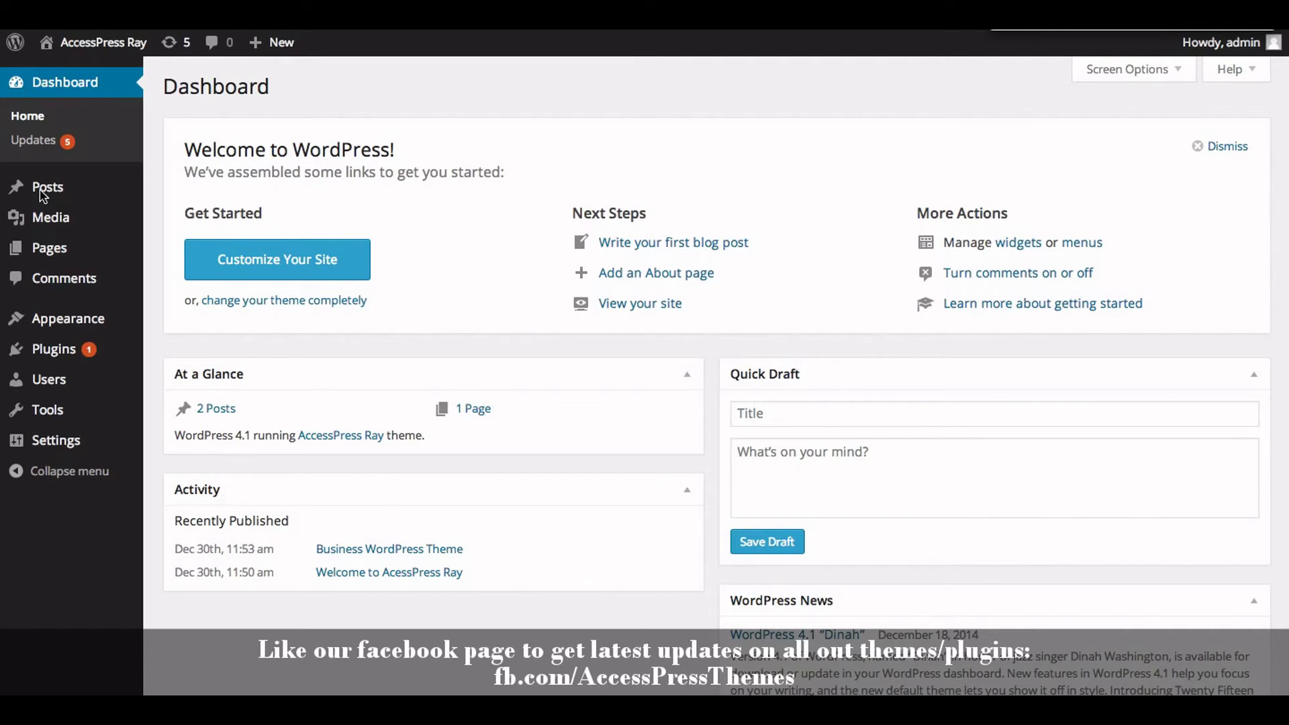
Step: Create a 'Blog' post category on the Categories page, then start a new post
mouse_move(76, 198)
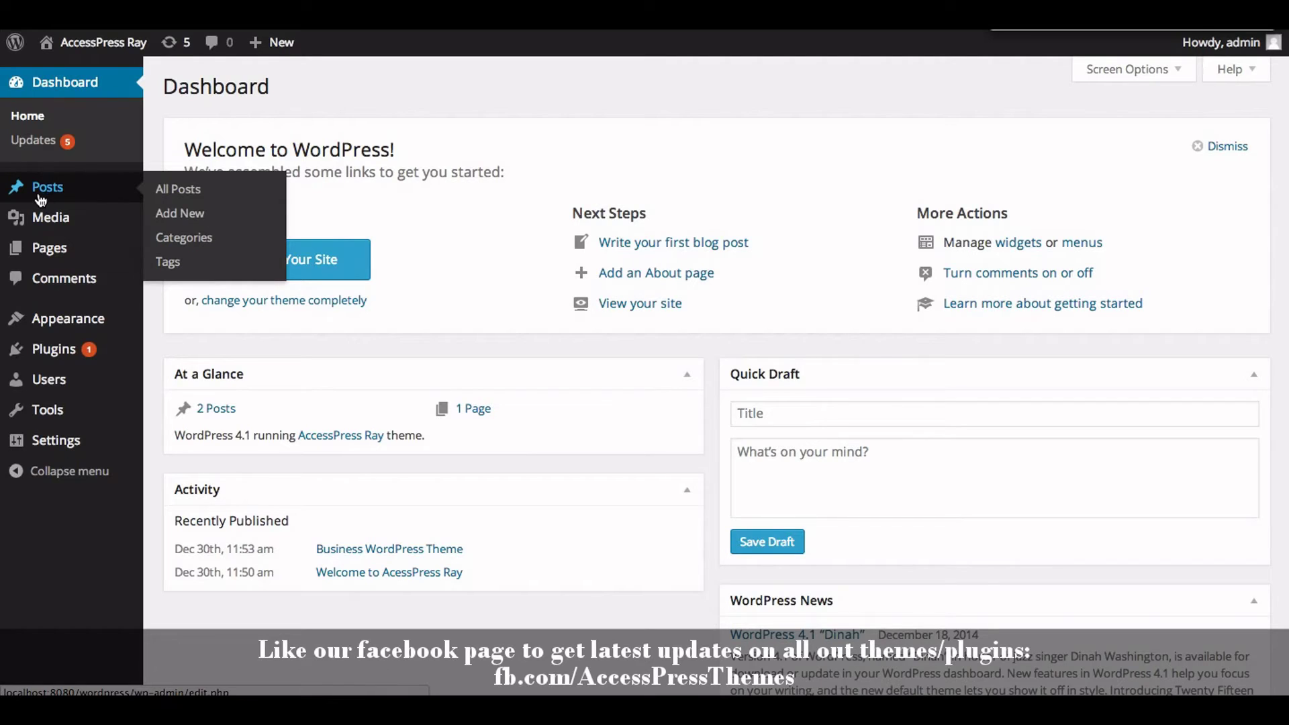
click(180, 237)
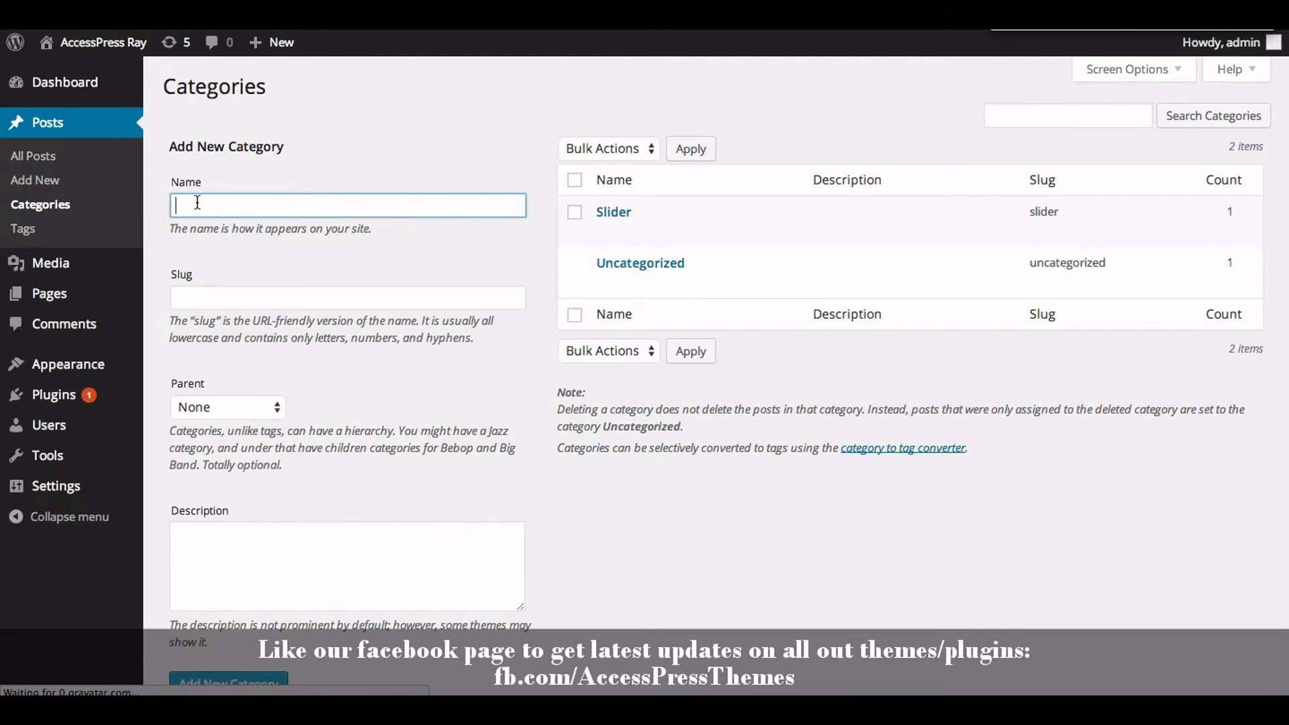
text(Blog)
scroll(198, 202, down, 2)
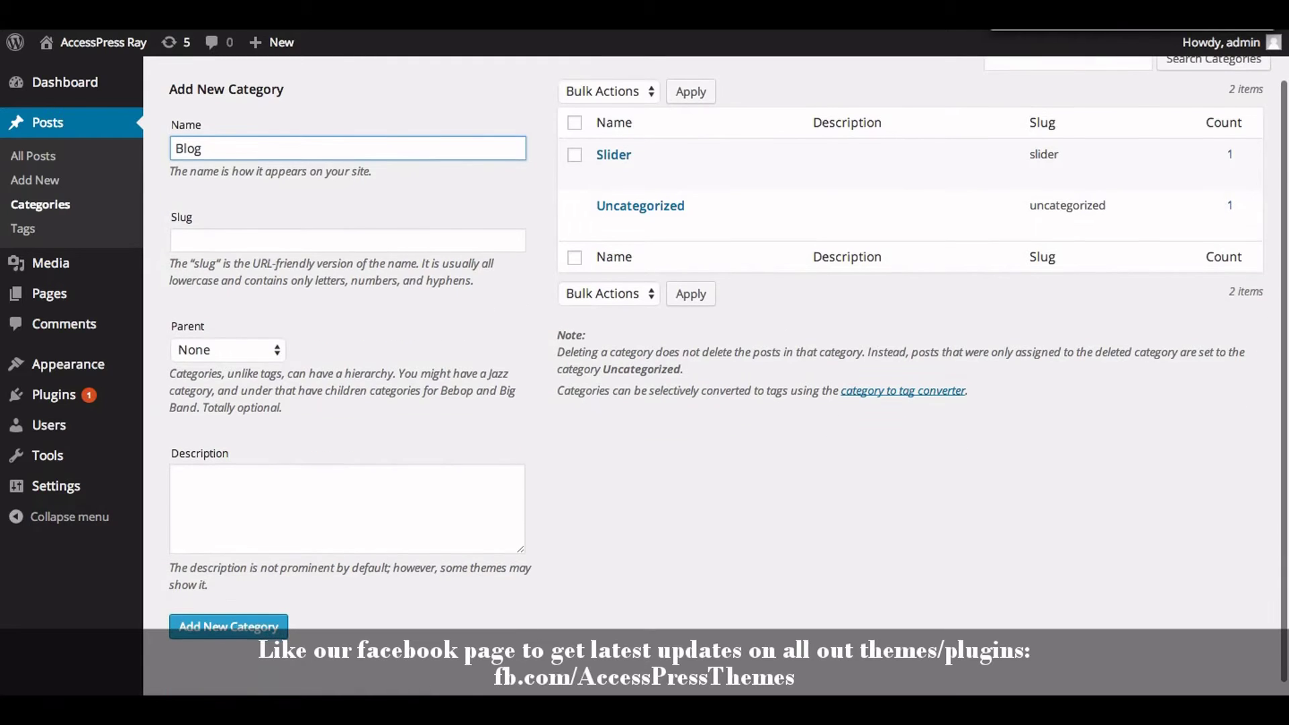
click(210, 630)
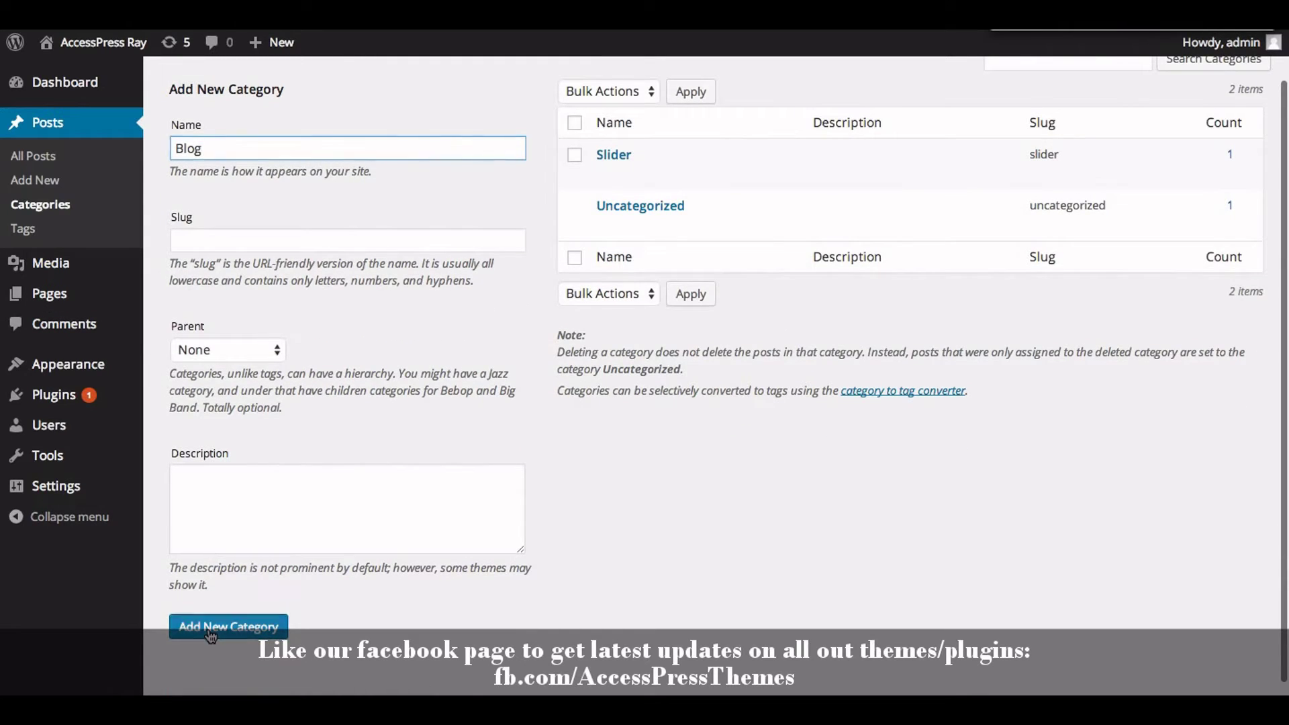
scroll(210, 634, up, 1)
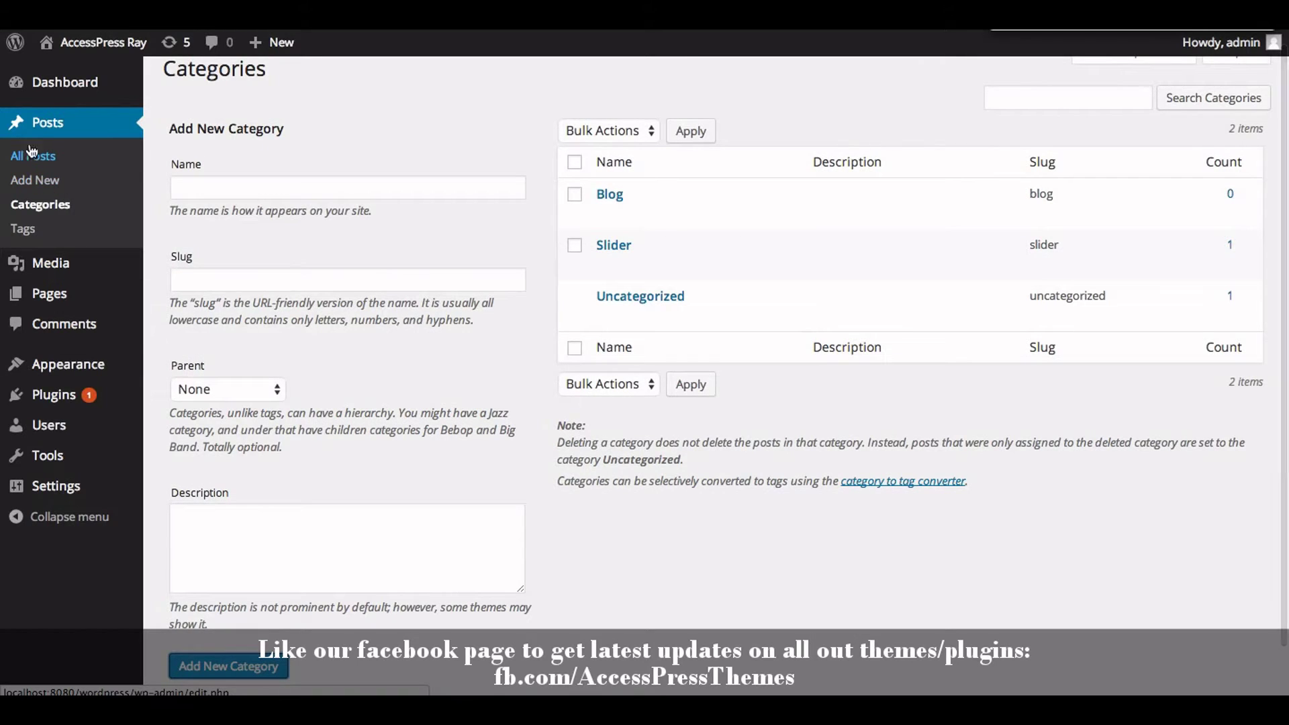
click(31, 182)
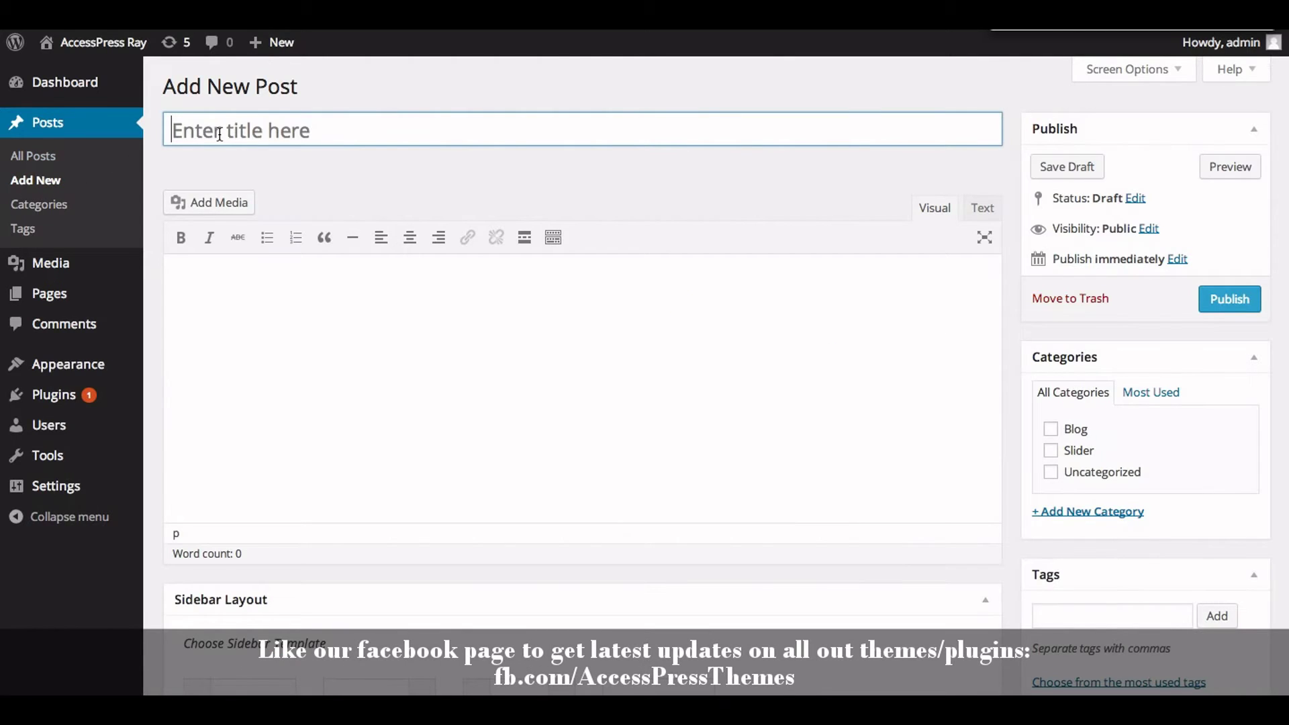
Step: Title the new post 'Blog 1' and paste the Lorem Ipsum paragraph into its body
click(219, 133)
text(Blog)
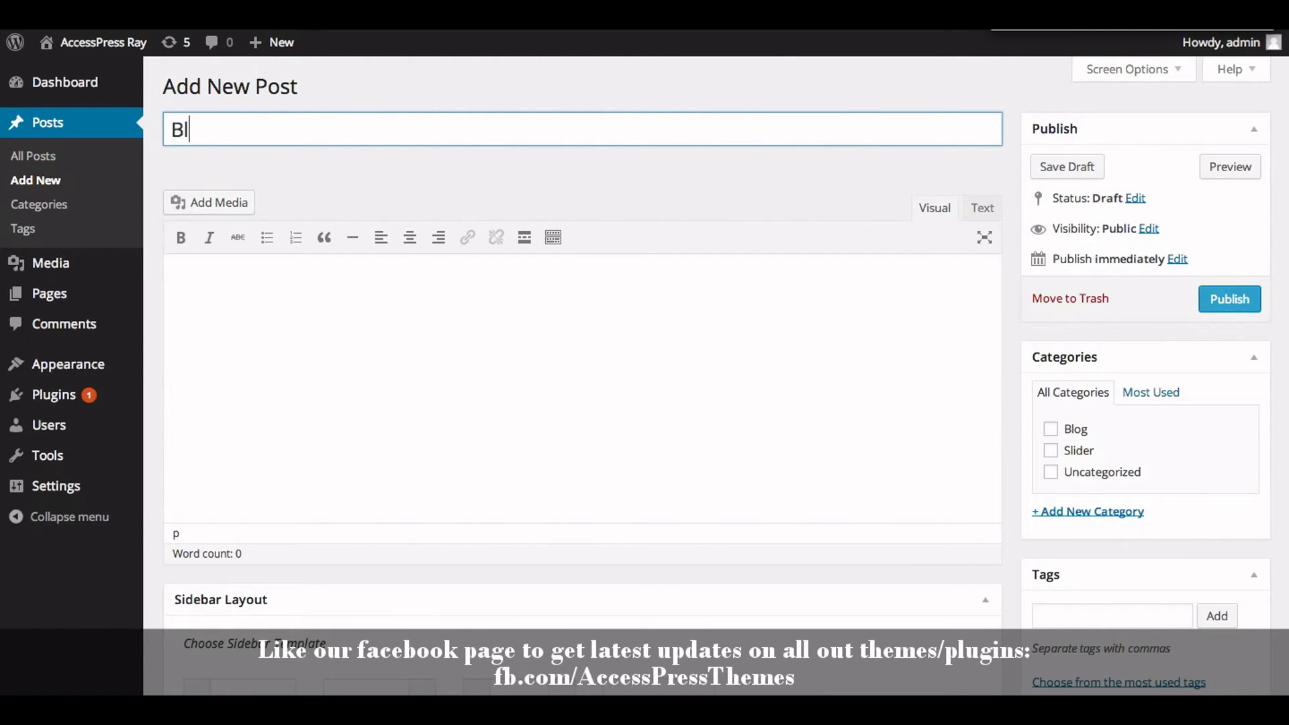
text( 1)
click(268, 305)
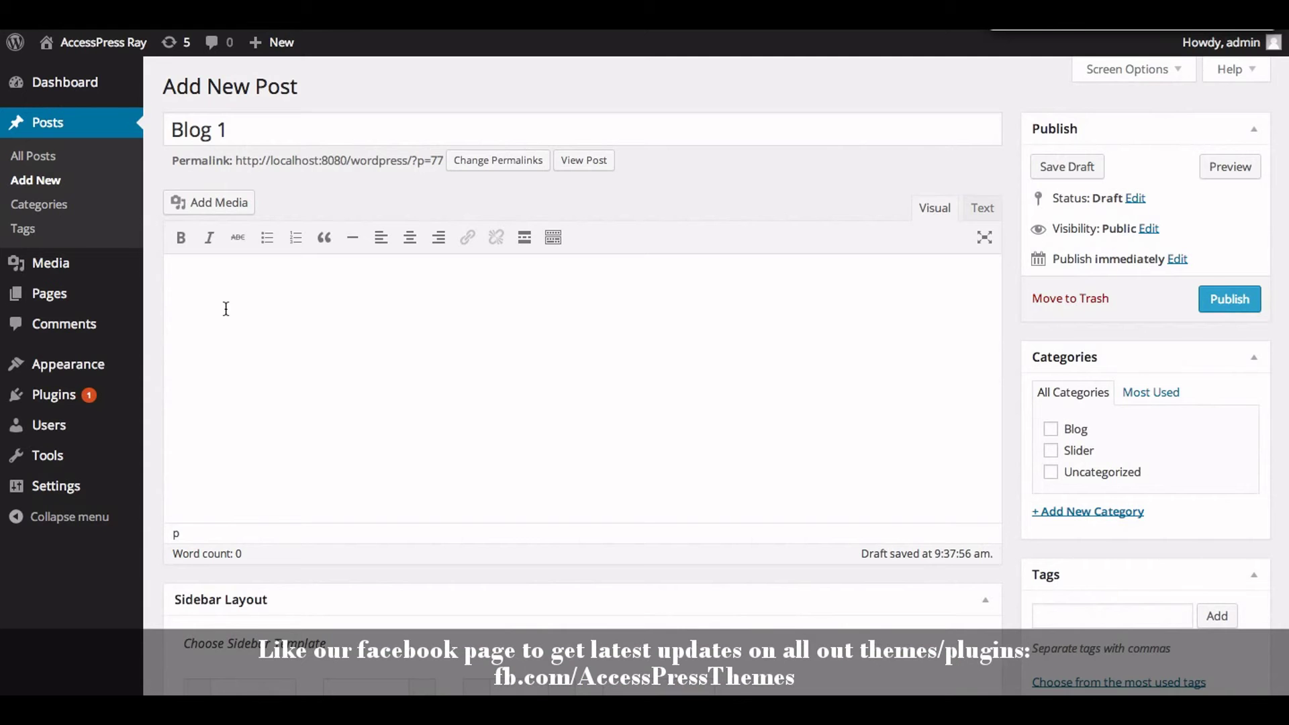
text(Lorem Ipsum is simply dummy text of the printing and typesetting industry. Lorem Ipsum has been the industry's standard dummy text ever since the 1500s, when an unknown printer took a galley of type and scrambled it to make a type specimen book. It has survived not only five centuries, but also the leap into electronic typesetting, remaining essentially unchanged. It was popularised in the 1960s with the release of Letraset sheets containing Lorem Ipsum passages, and more recently with desktop publishing software like Aldus PageMaker including versions of Lorem Ipsum.)
scroll(228, 312, down, 1)
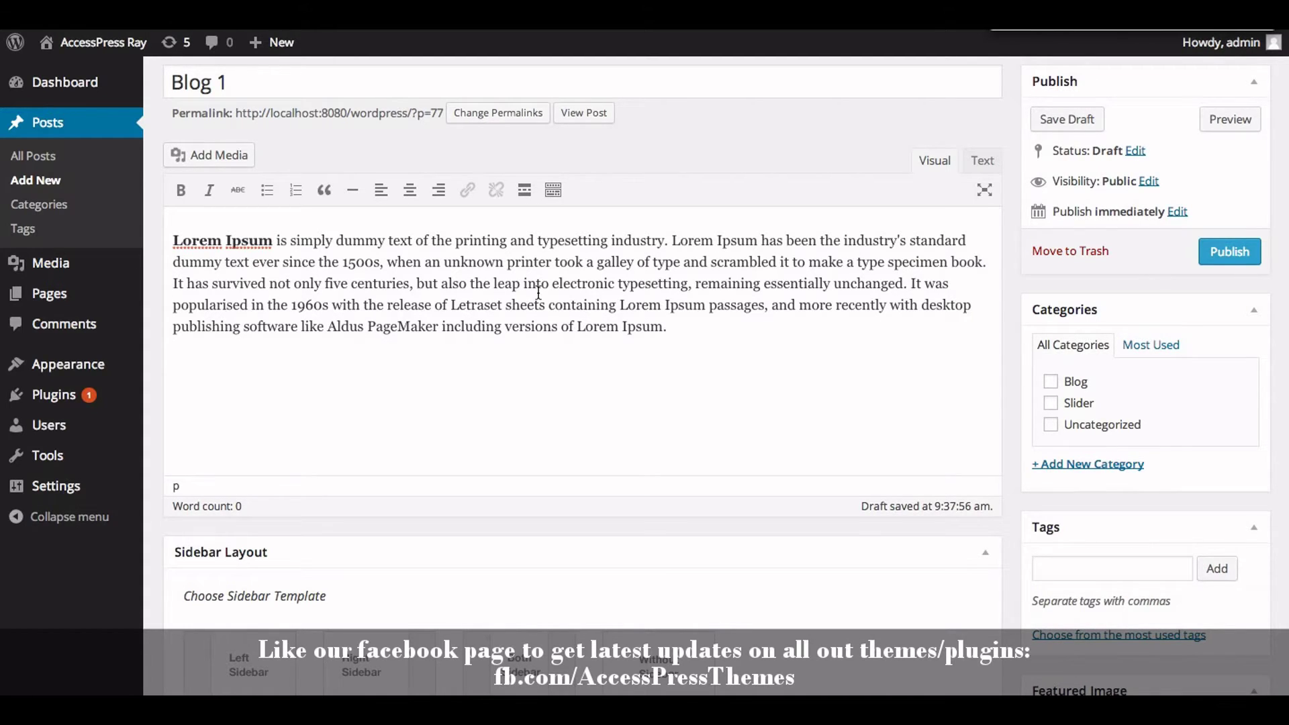
Step: File Blog 1 under the Blog category with airplane-business-man-527.jpg as its featured image
click(1051, 382)
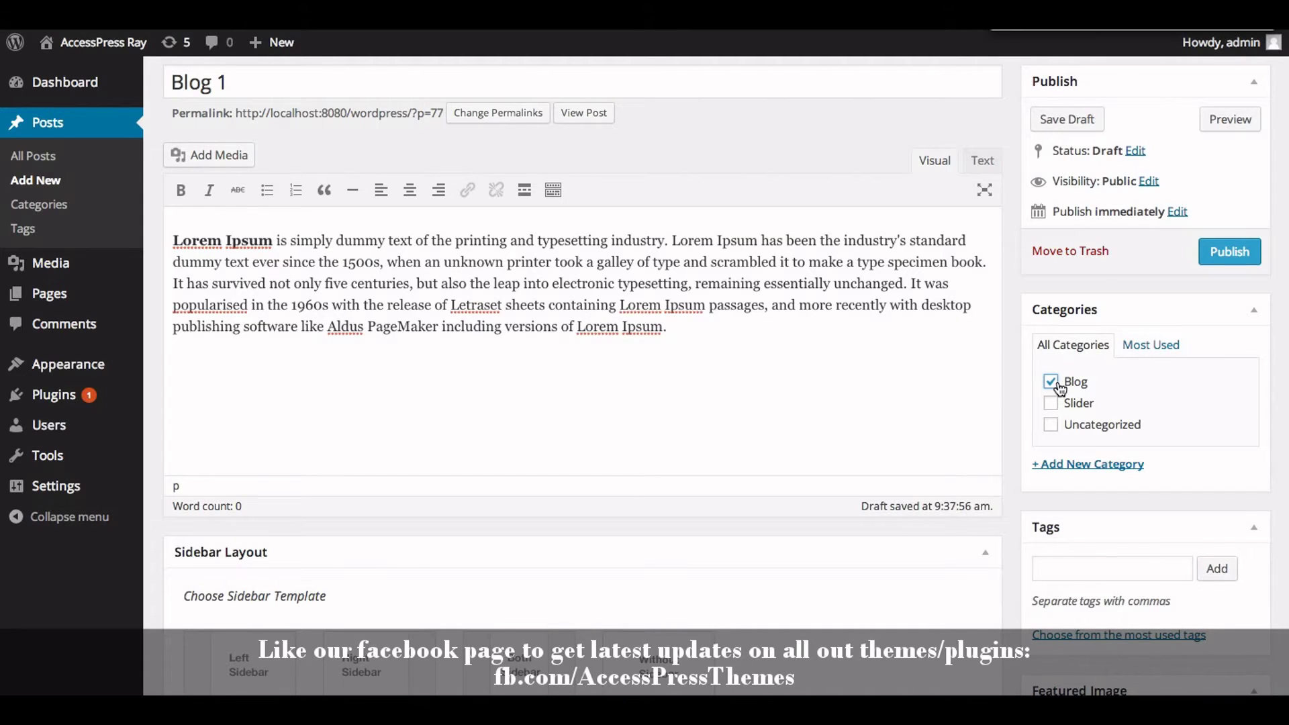
scroll(1059, 383, down, 2)
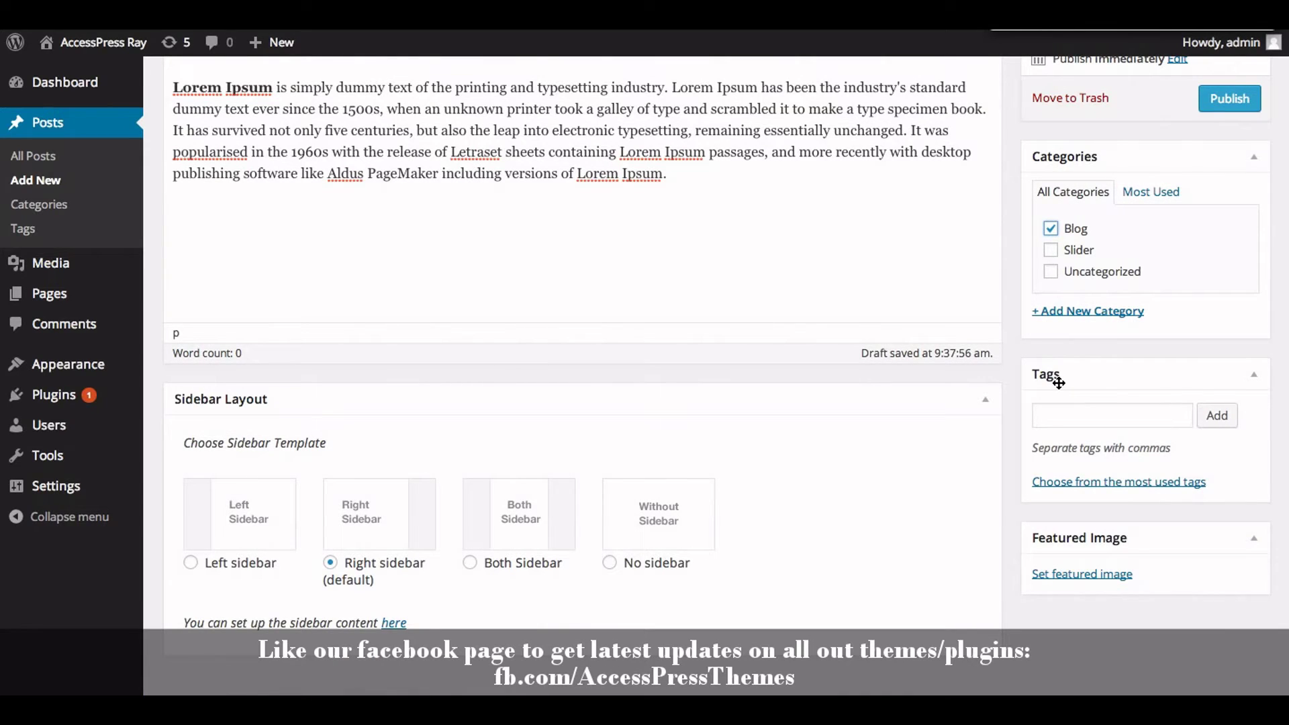
click(1076, 582)
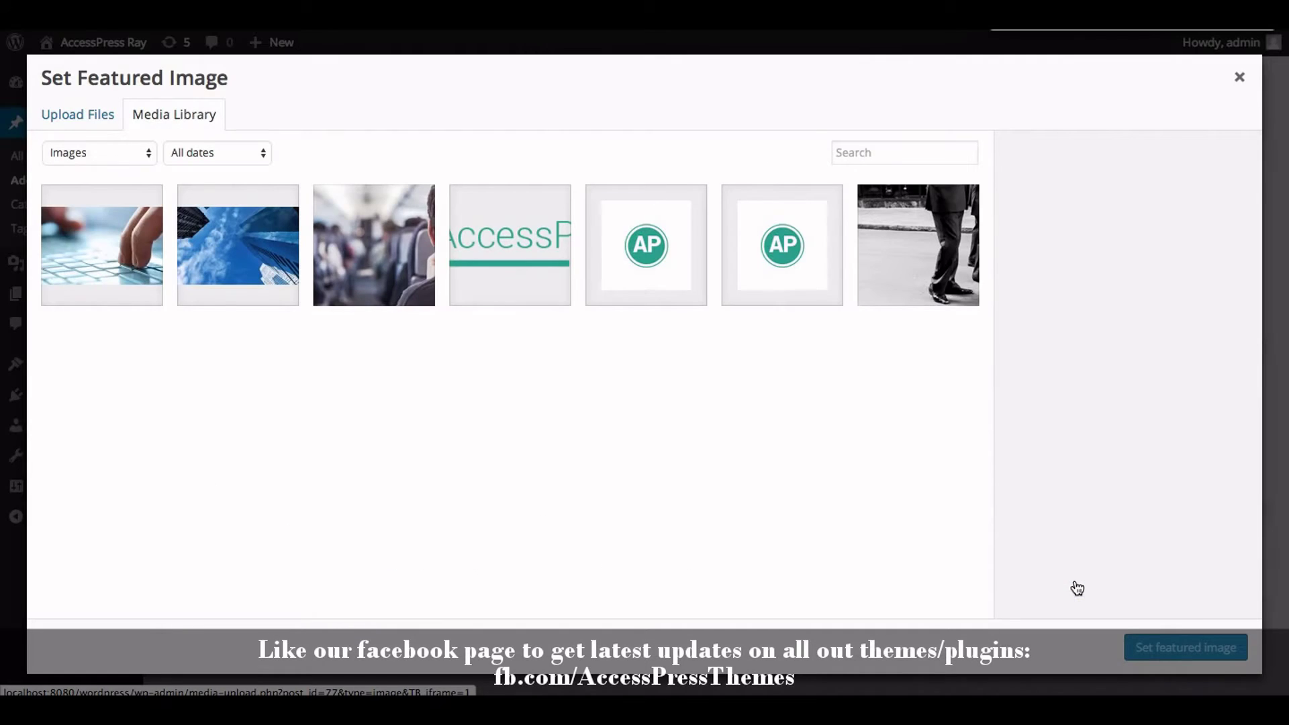
click(386, 261)
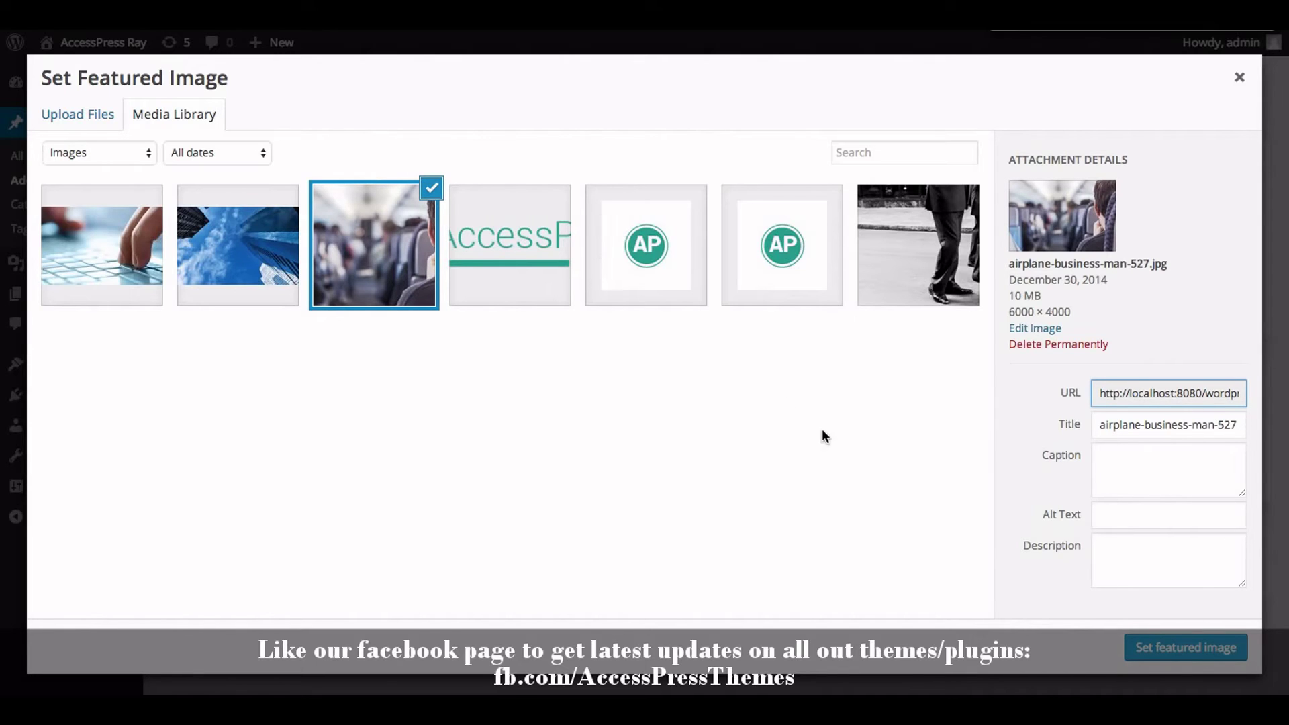
click(1150, 646)
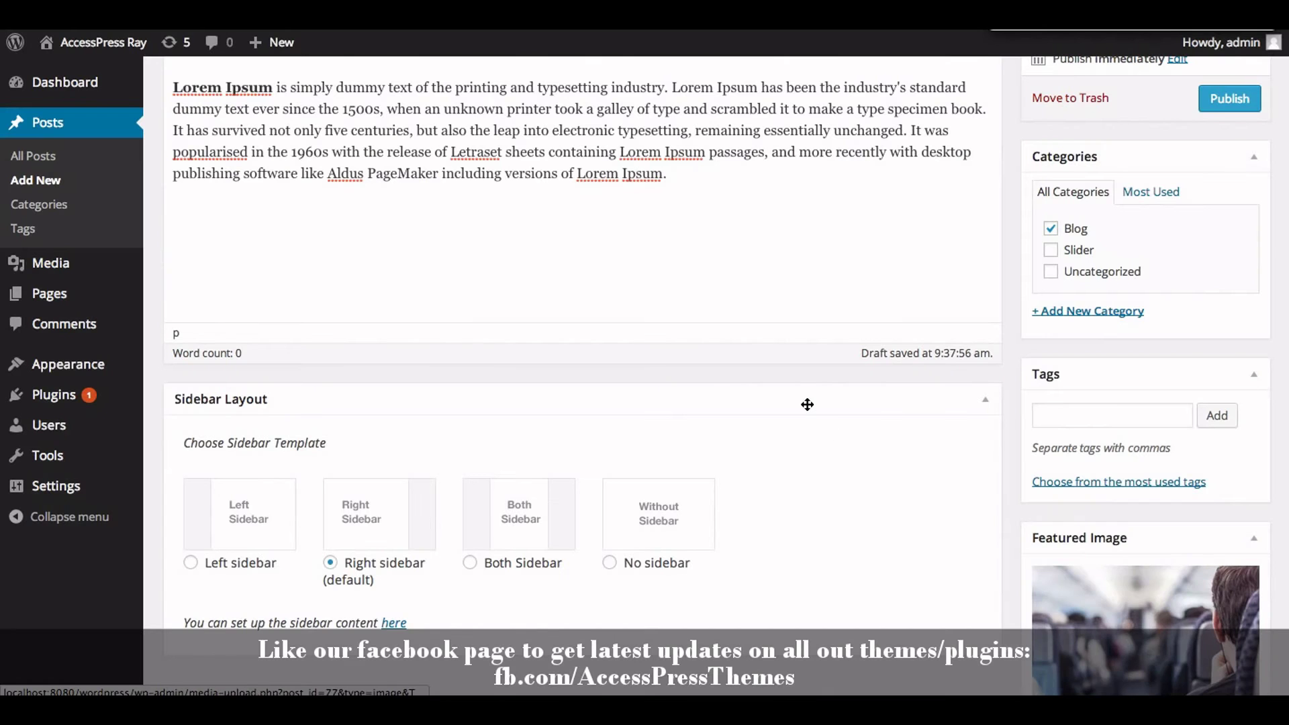
Step: Publish the Blog 1 post
scroll(807, 405, up, 3)
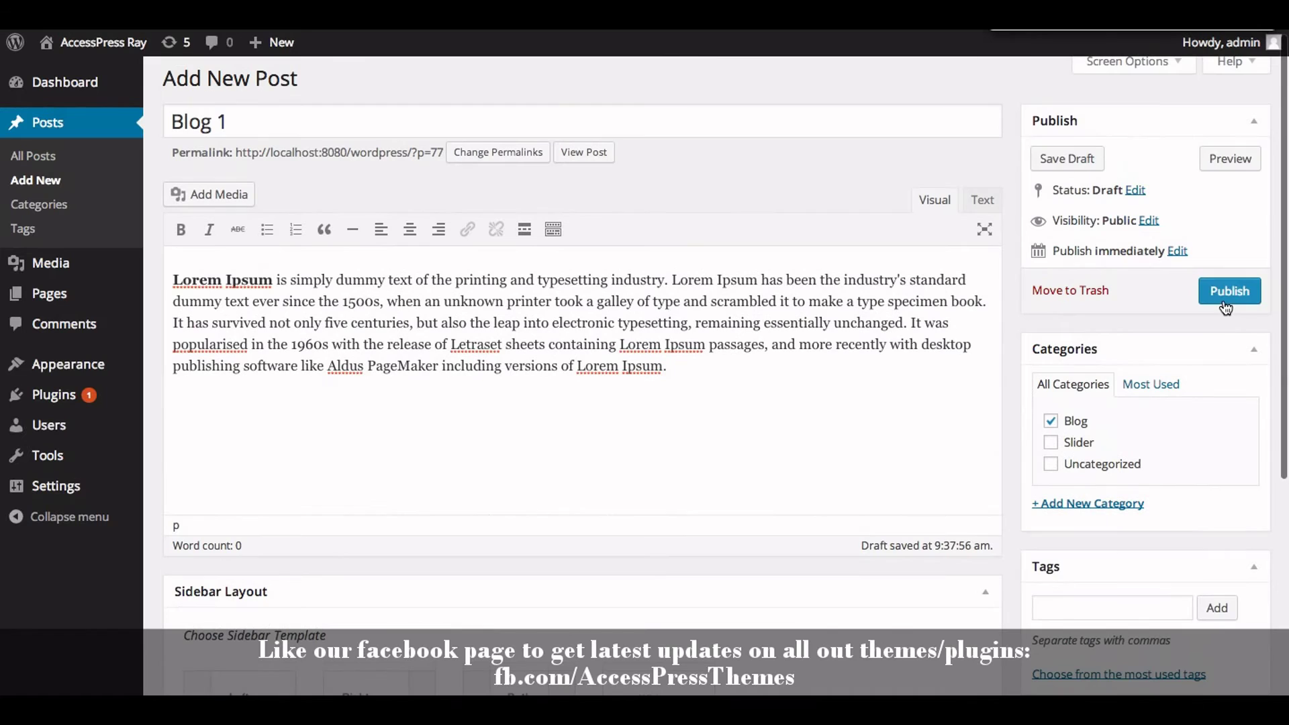
click(1225, 304)
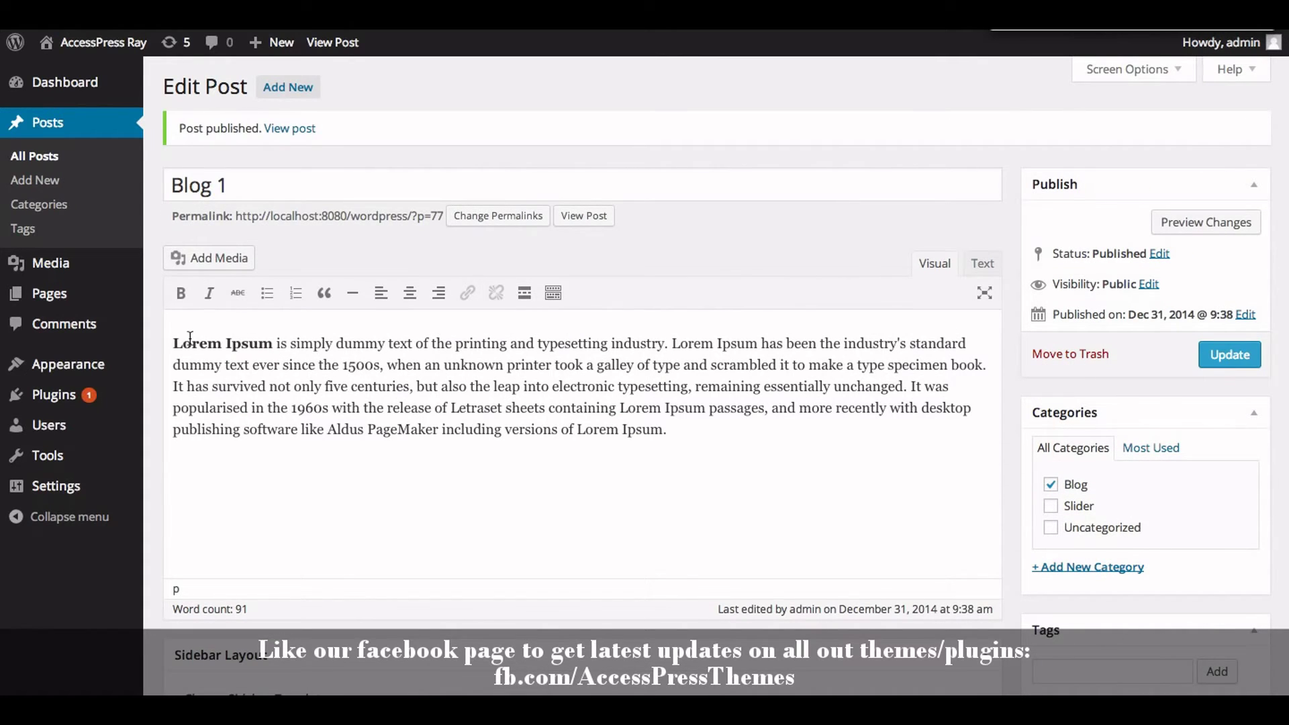
mouse_move(93, 371)
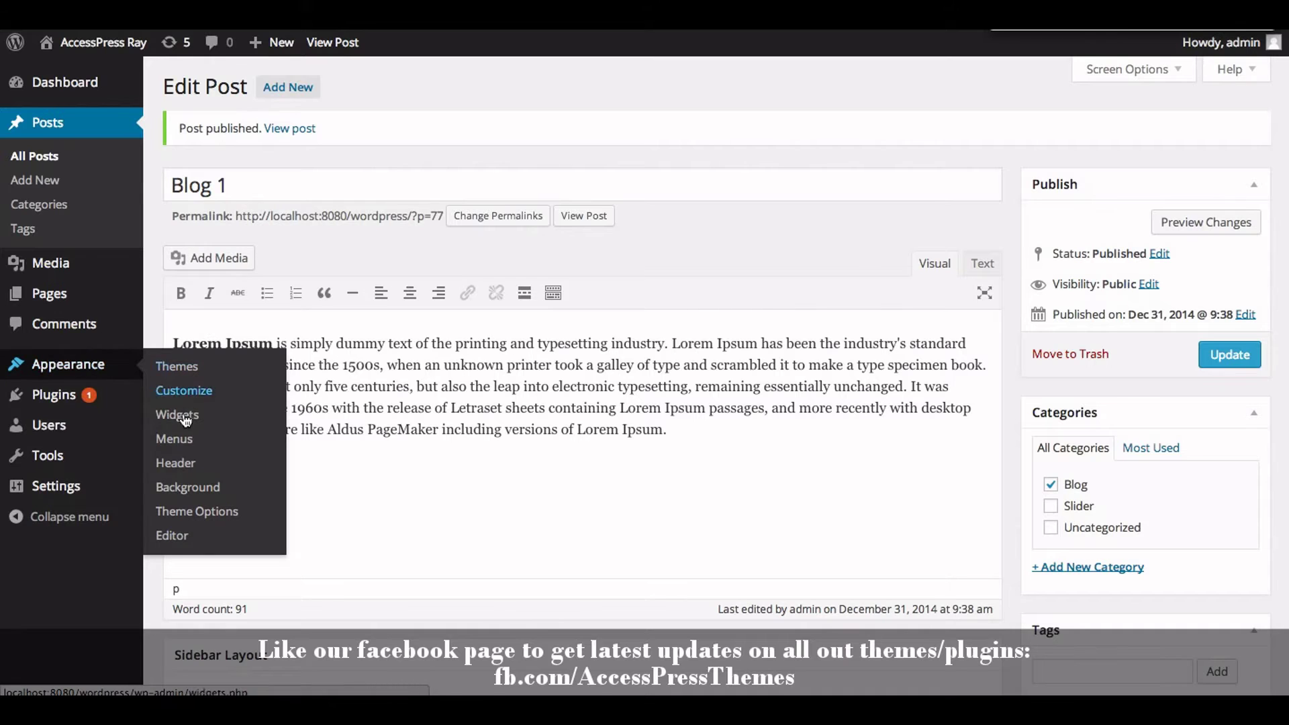
Step: In Theme Options Basic Settings, choose Blog as the blog display category and save
click(212, 512)
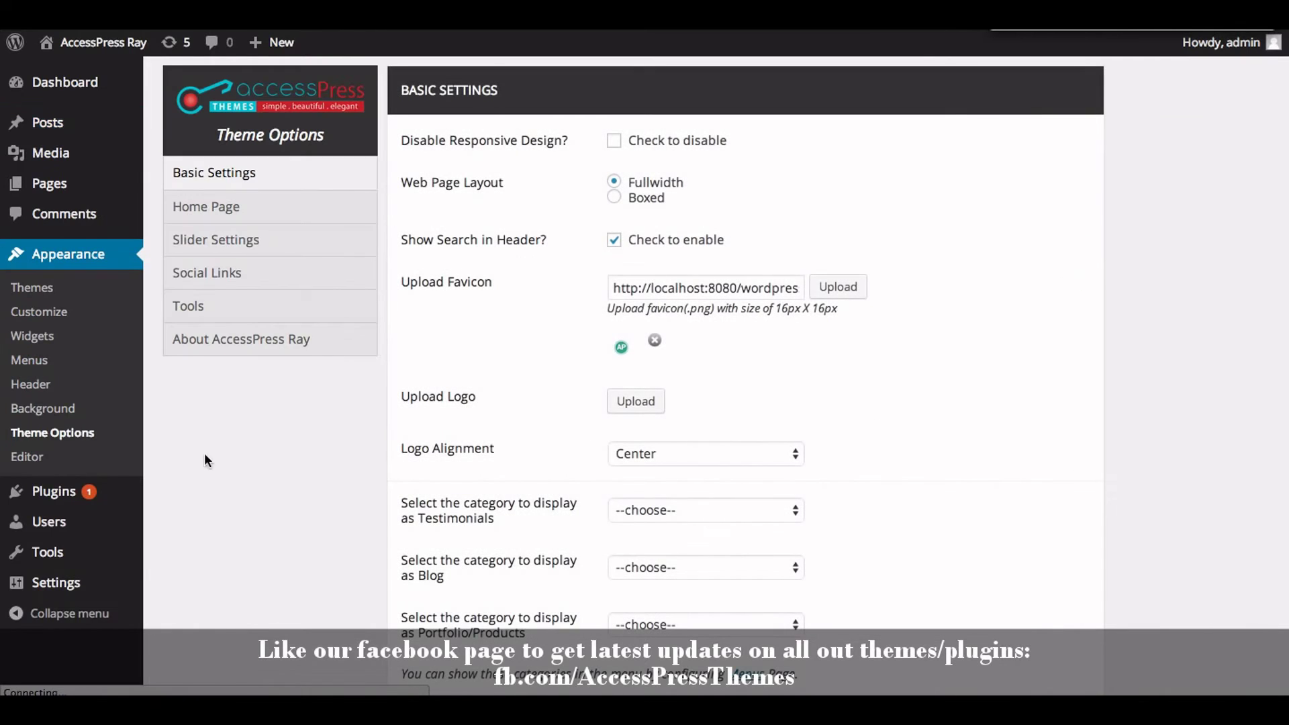
click(216, 183)
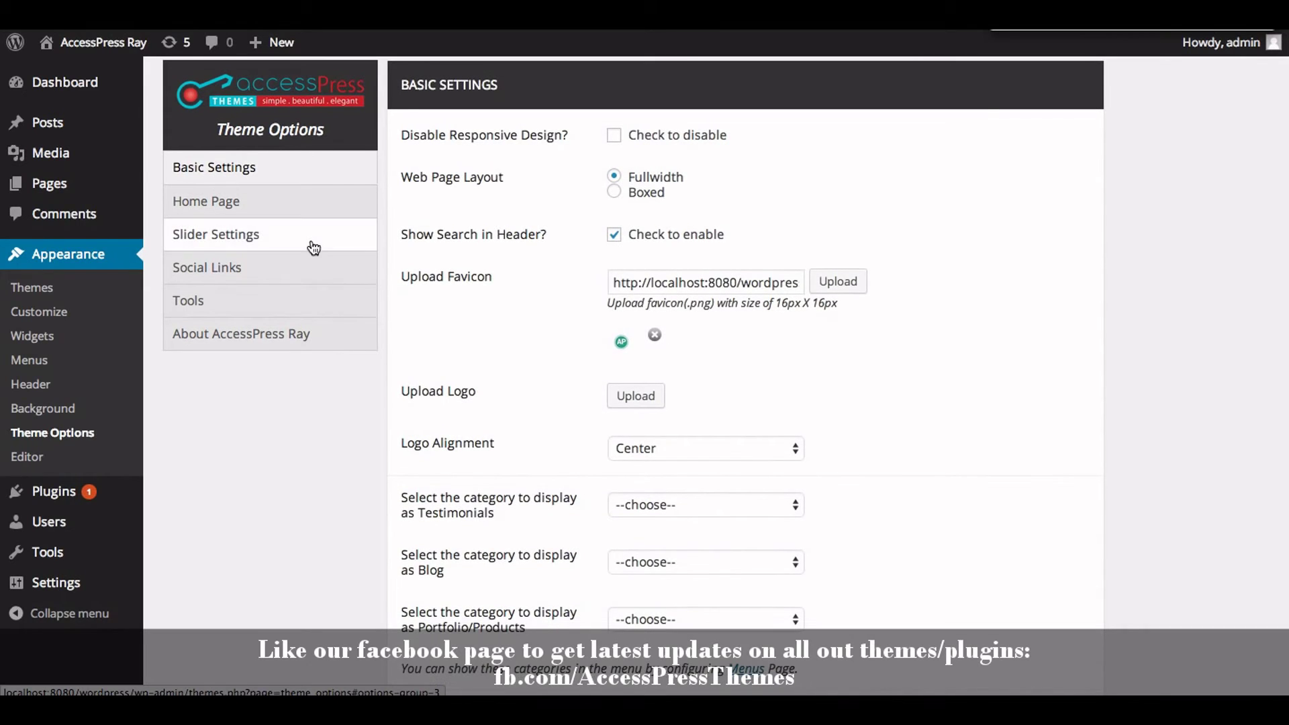
scroll(505, 283, down, 2)
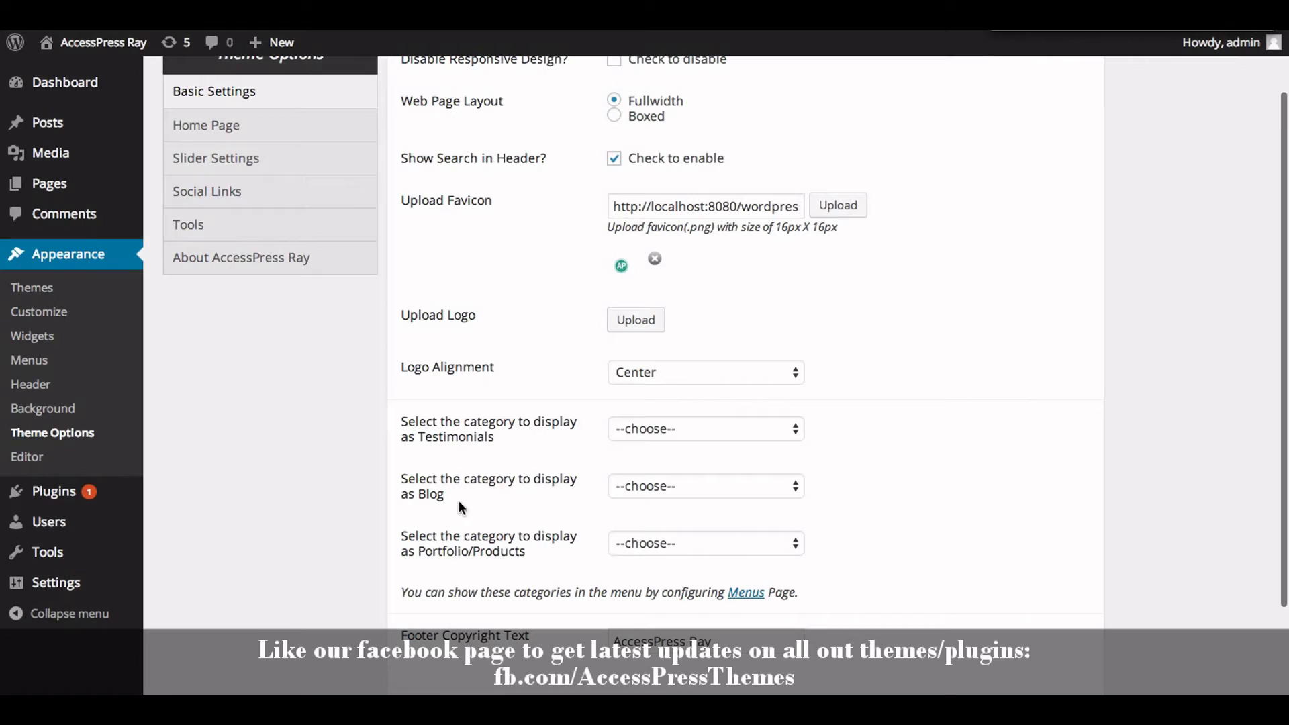
scroll(502, 493, down, 1)
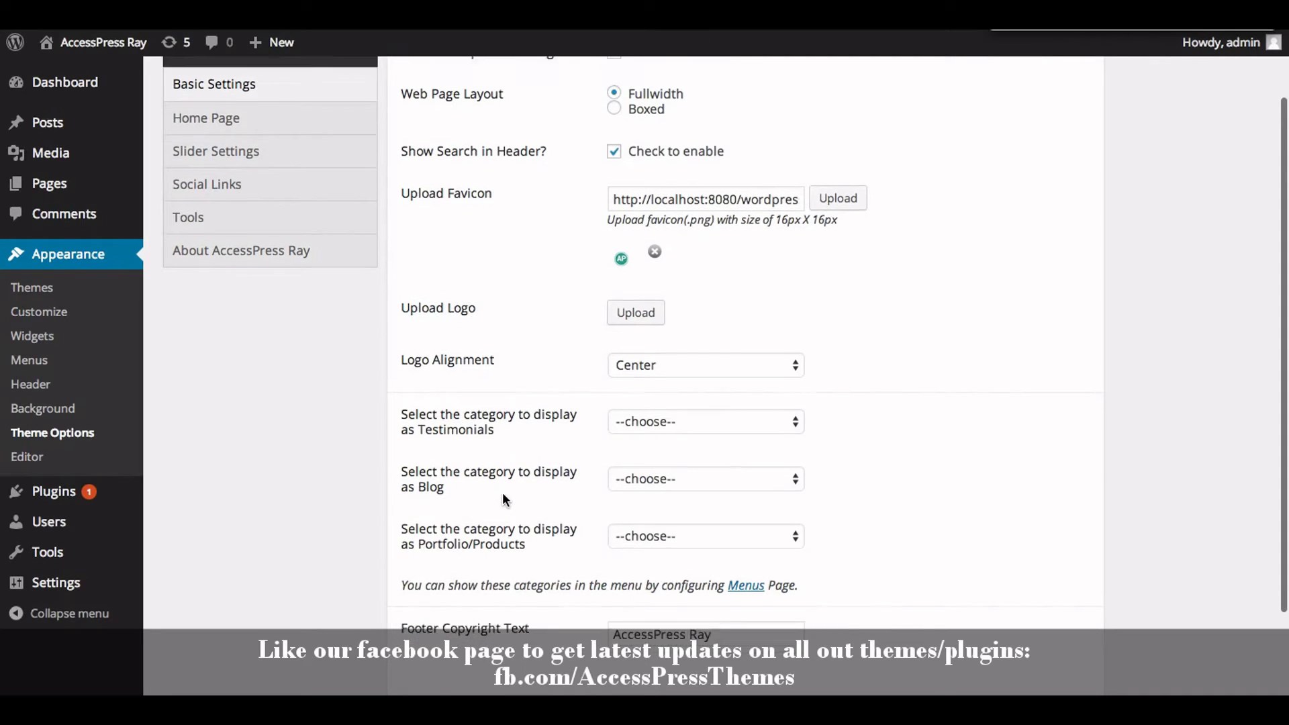
click(647, 446)
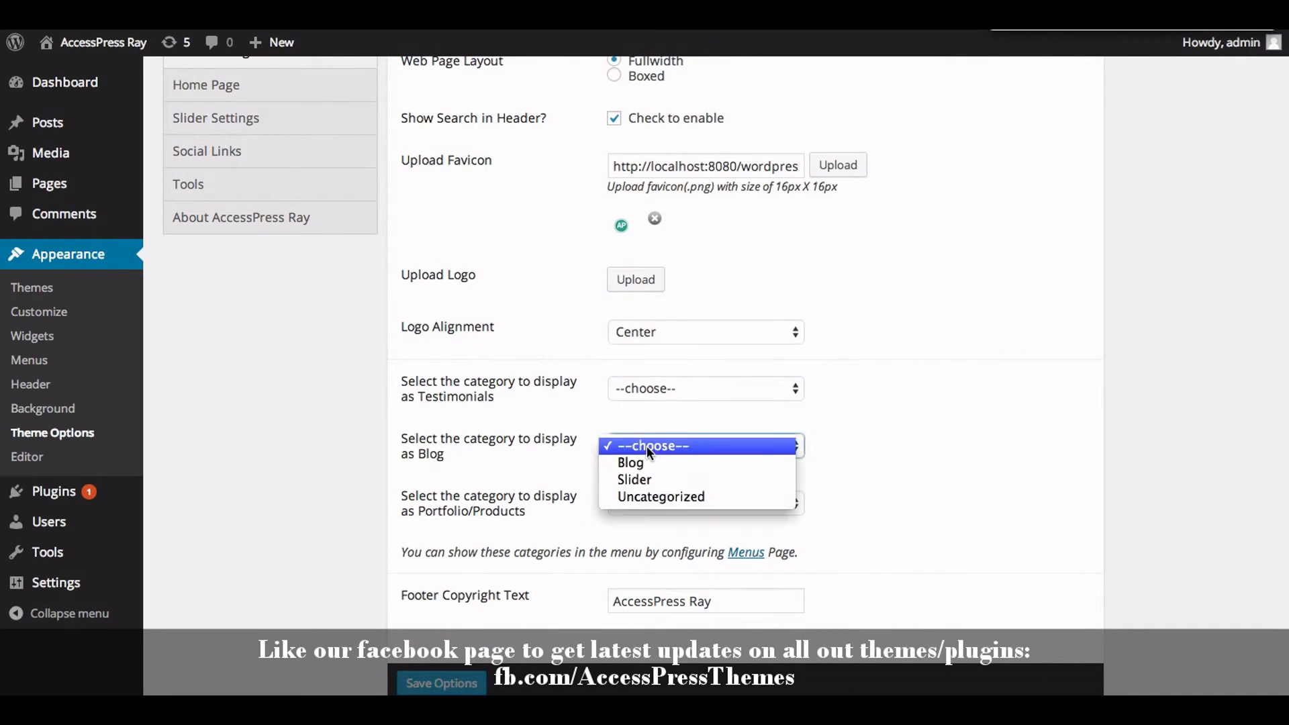
click(626, 461)
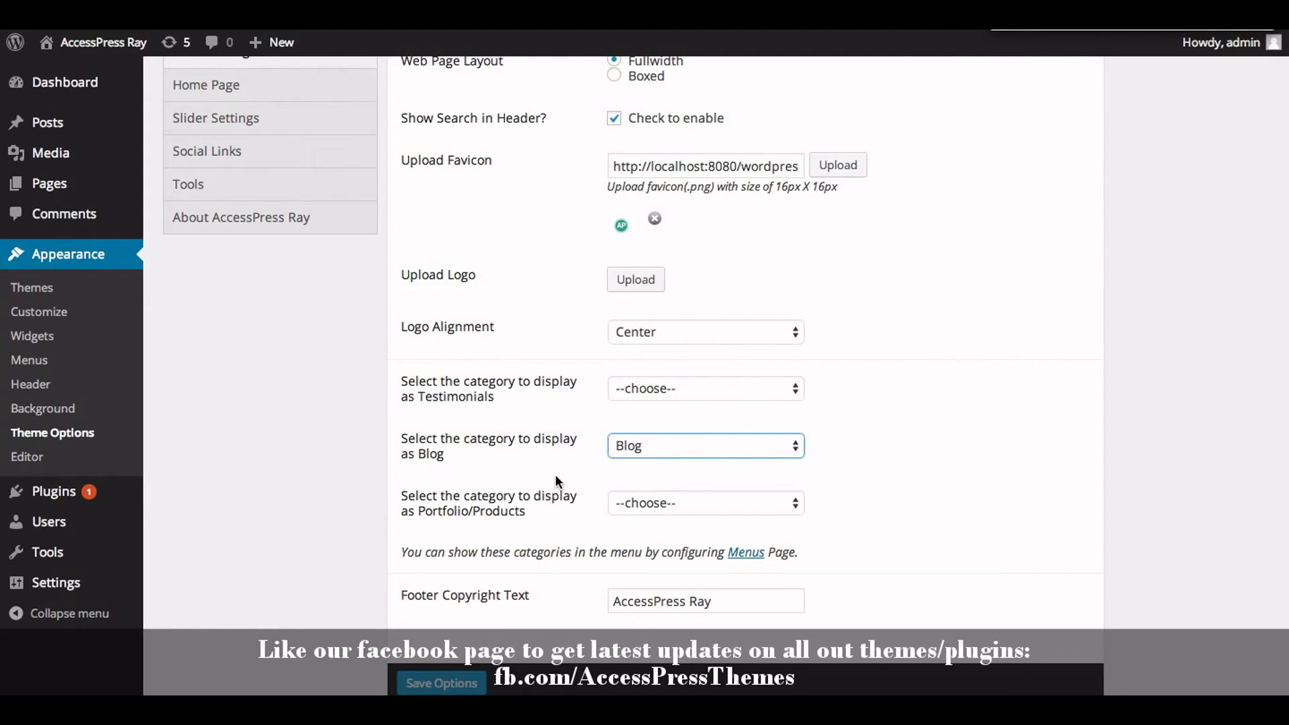
scroll(555, 478, down, 1)
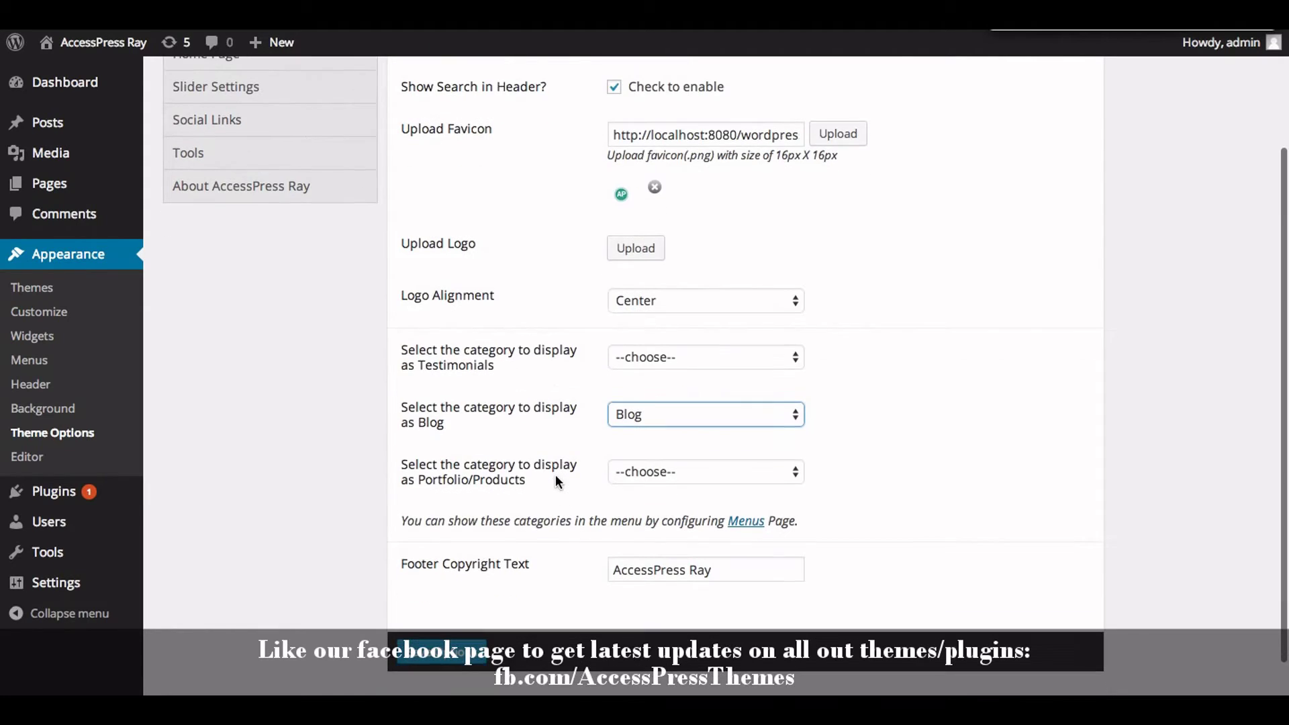
click(413, 655)
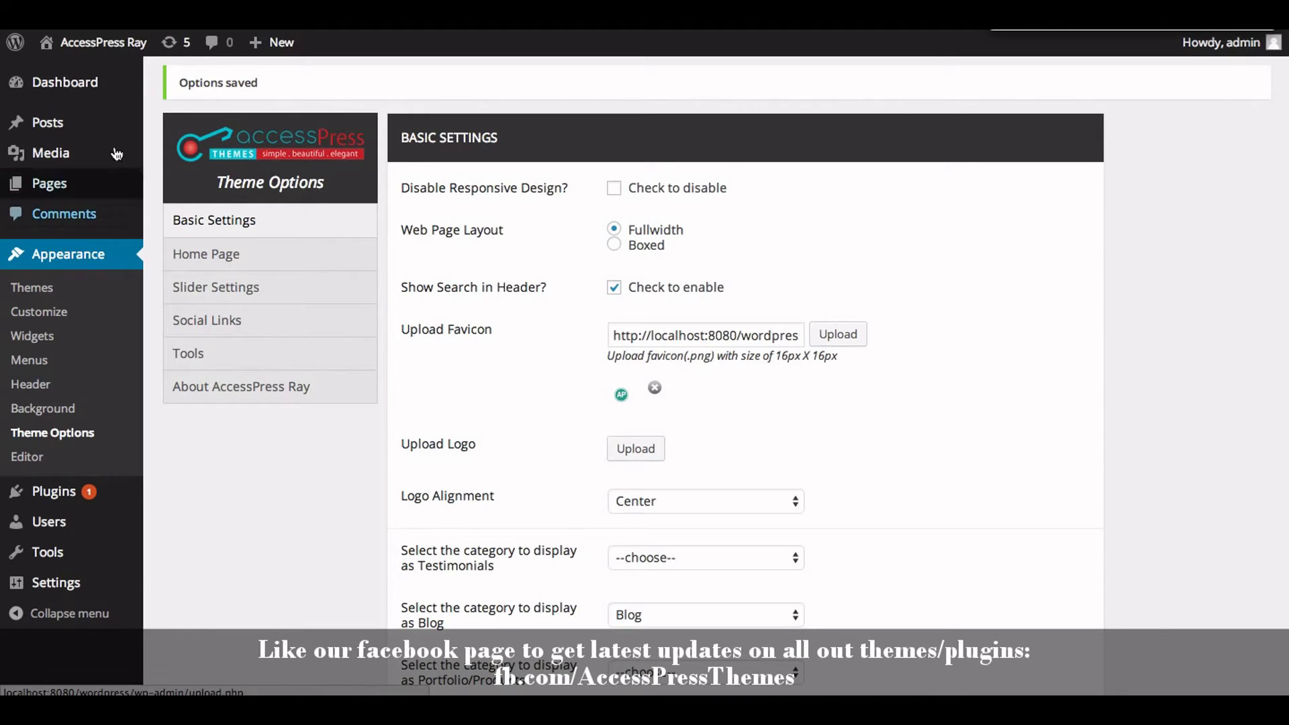
Step: View the live site's BLOG section showing Blog 1 and its image, then return to Dashboard
mouse_move(101, 44)
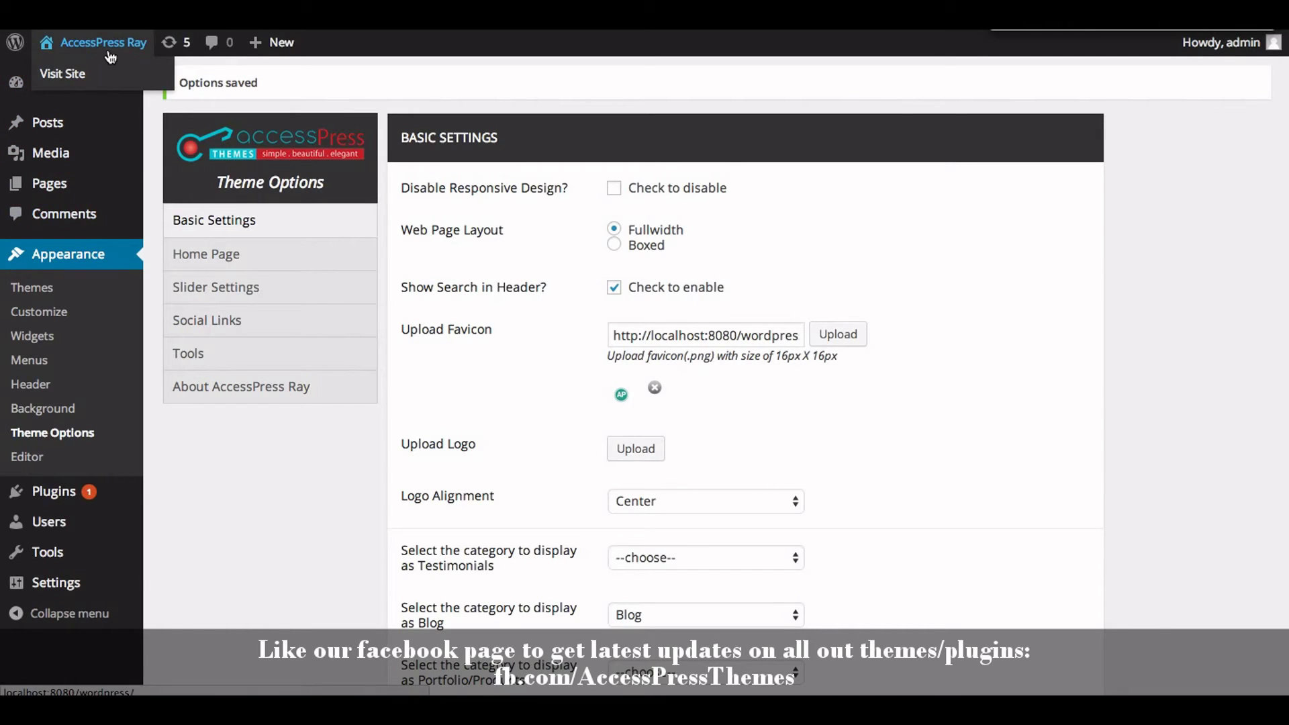
click(77, 75)
scroll(272, 292, down, 10)
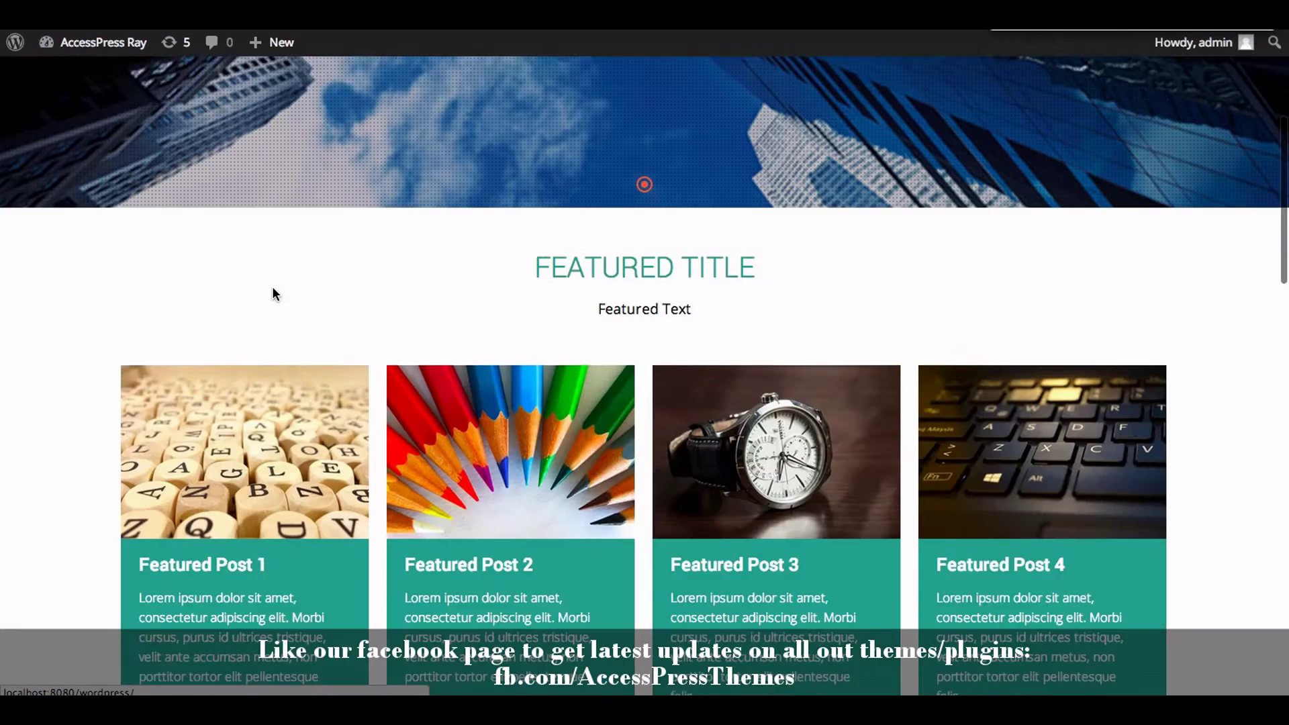
scroll(272, 286, down, 6)
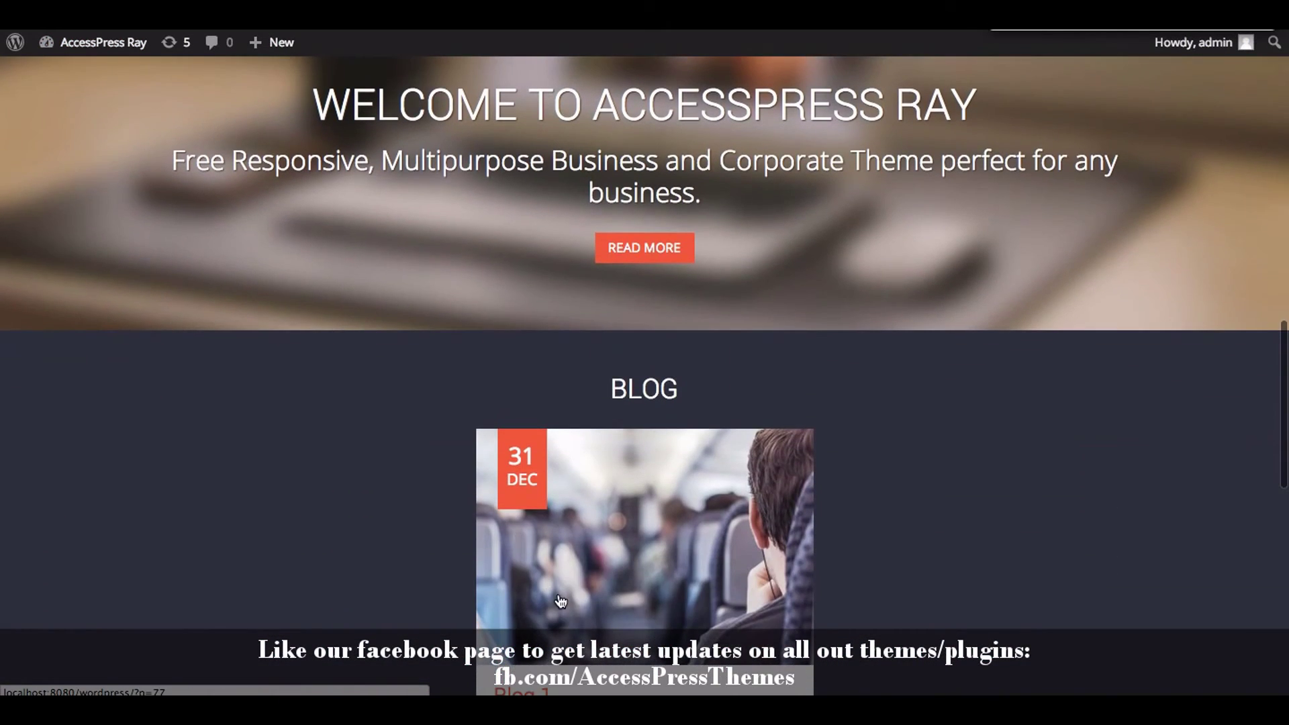
scroll(656, 560, down, 5)
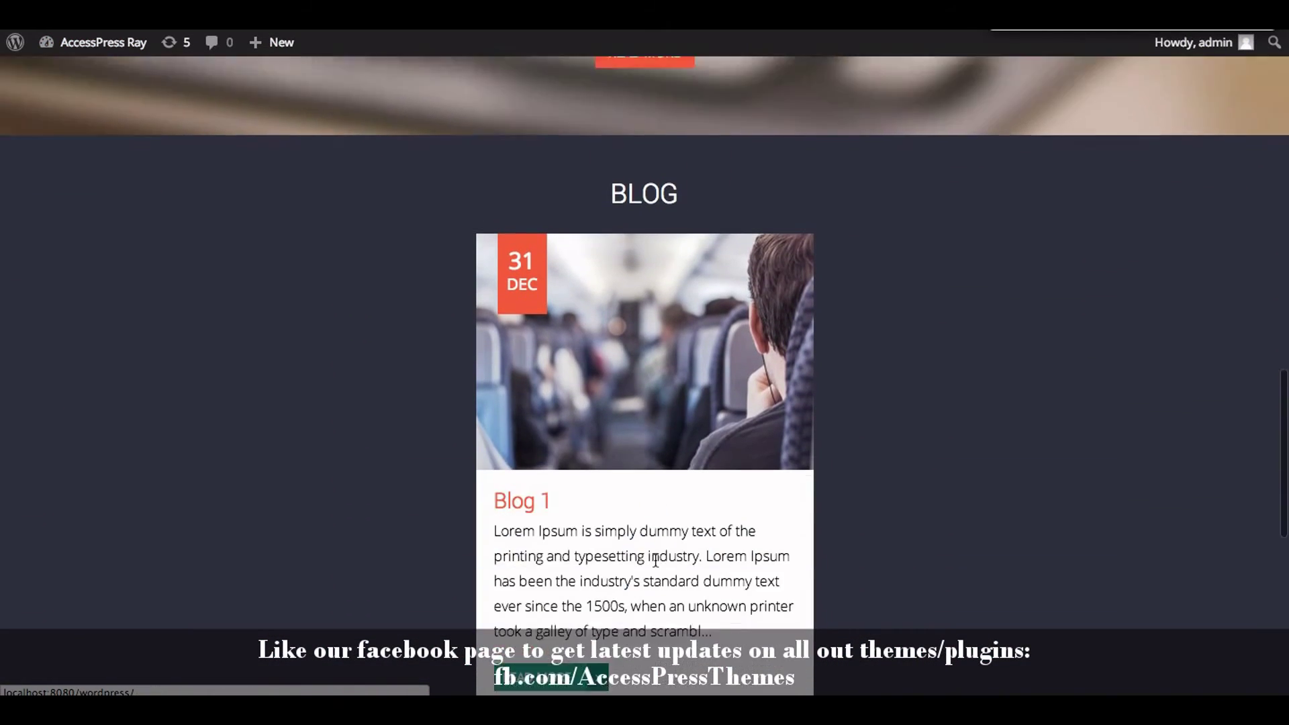
scroll(656, 560, down, 2)
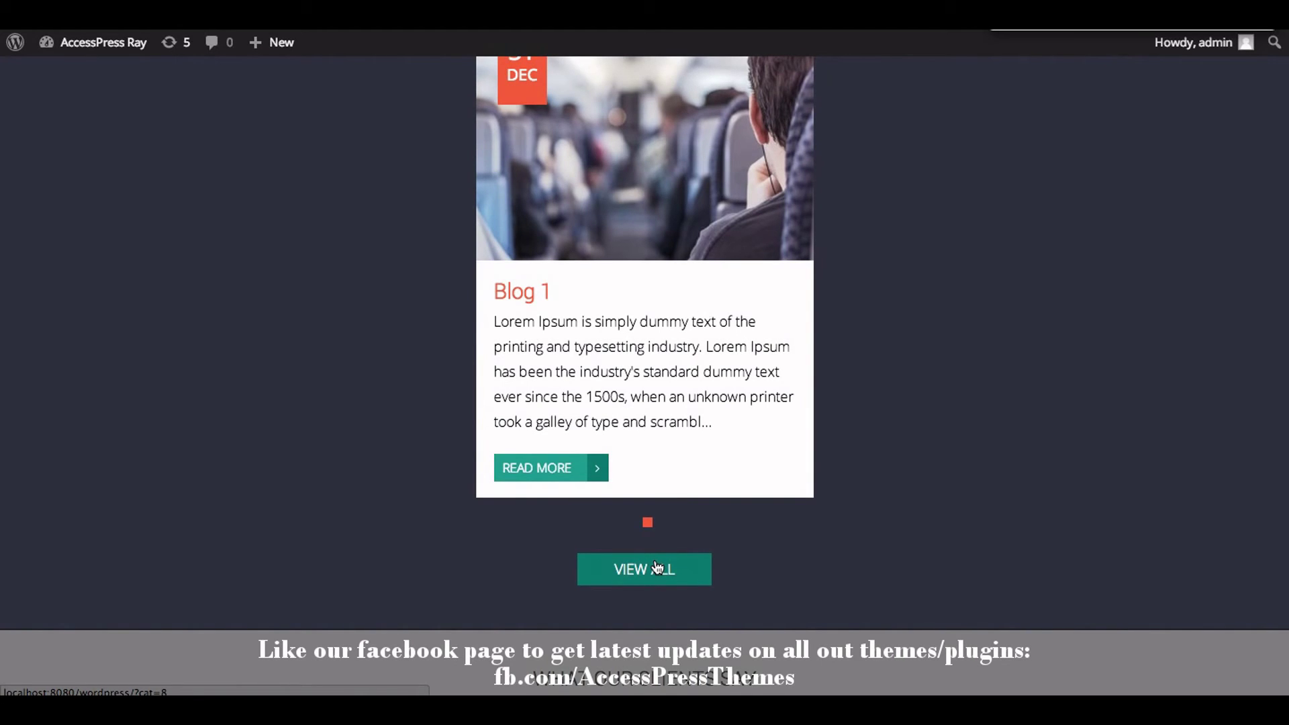
scroll(654, 570, up, 1)
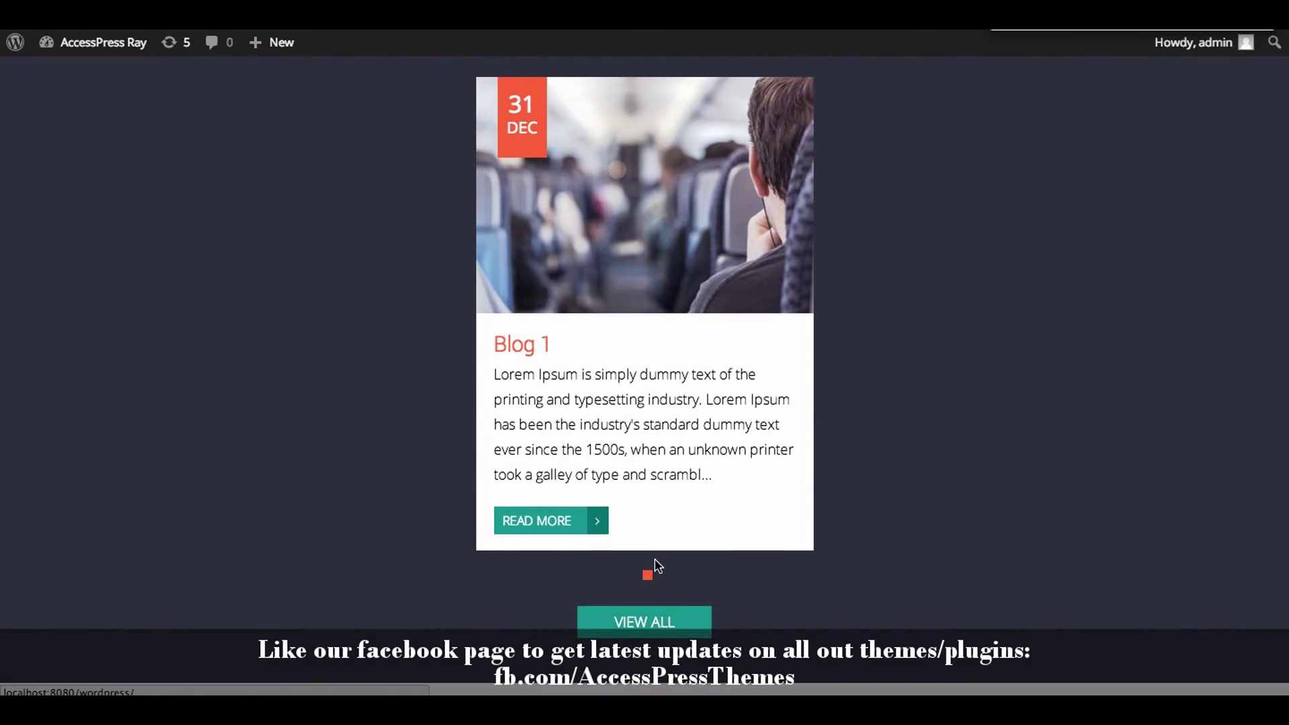
scroll(410, 306, up, 3)
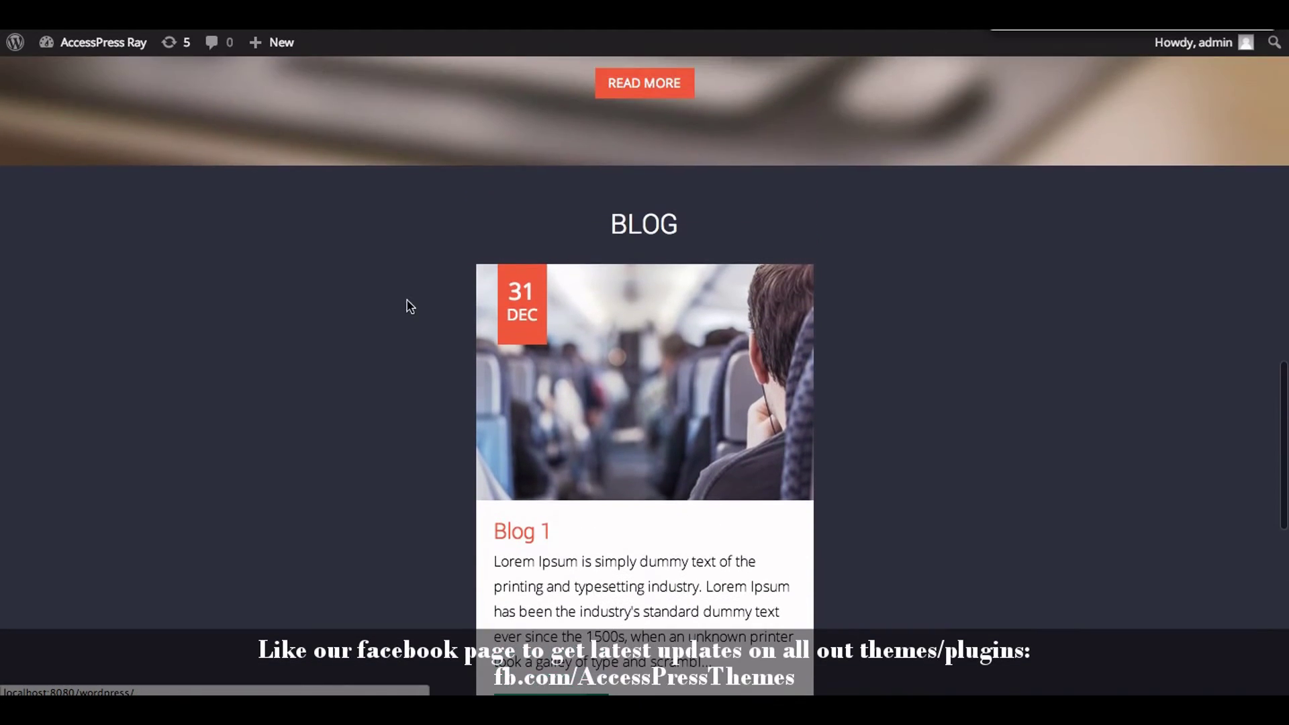
click(92, 53)
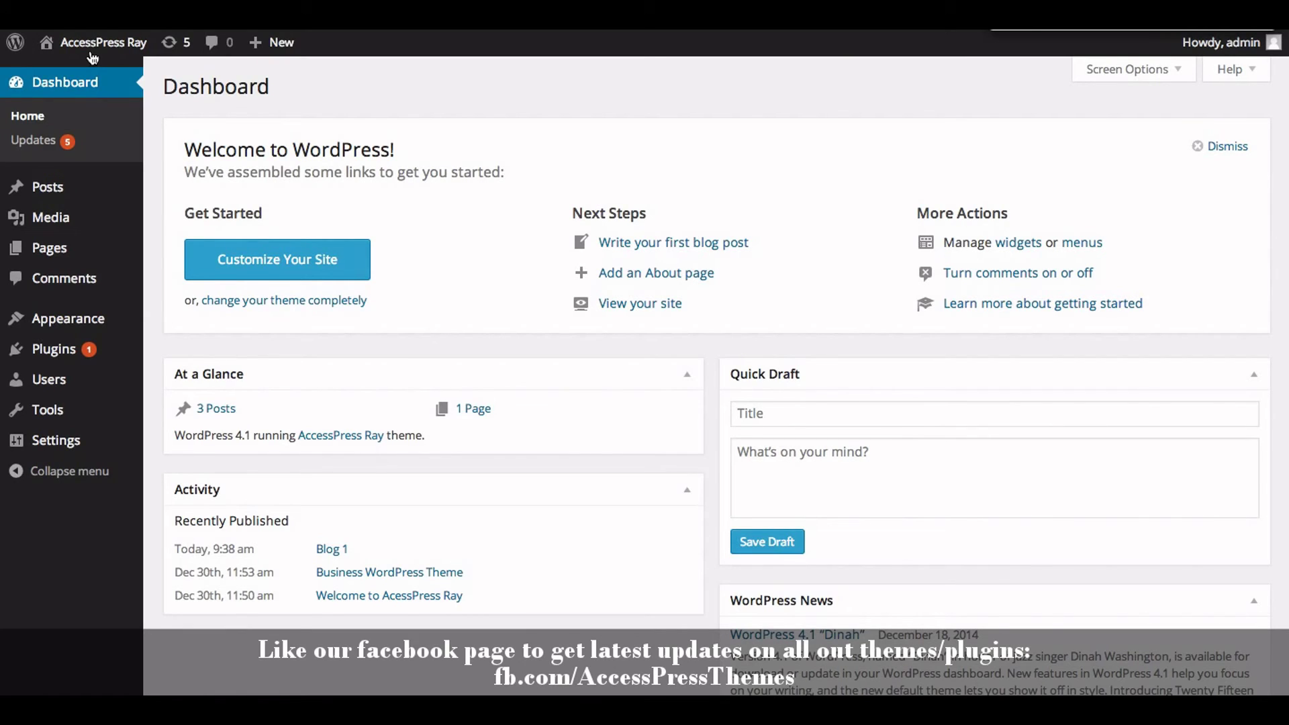
Step: On the Theme Options Home Page, keep 3 blog slider posts with posted date shown, and save
mouse_move(77, 320)
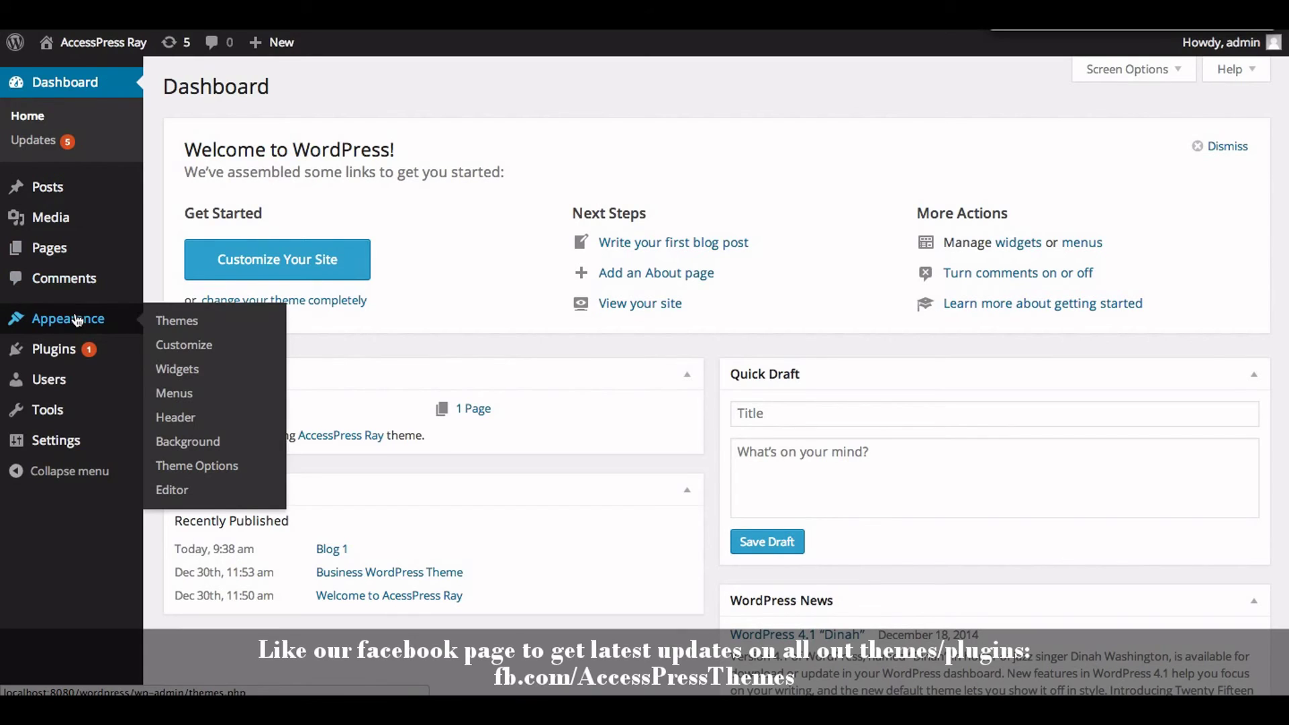
click(221, 470)
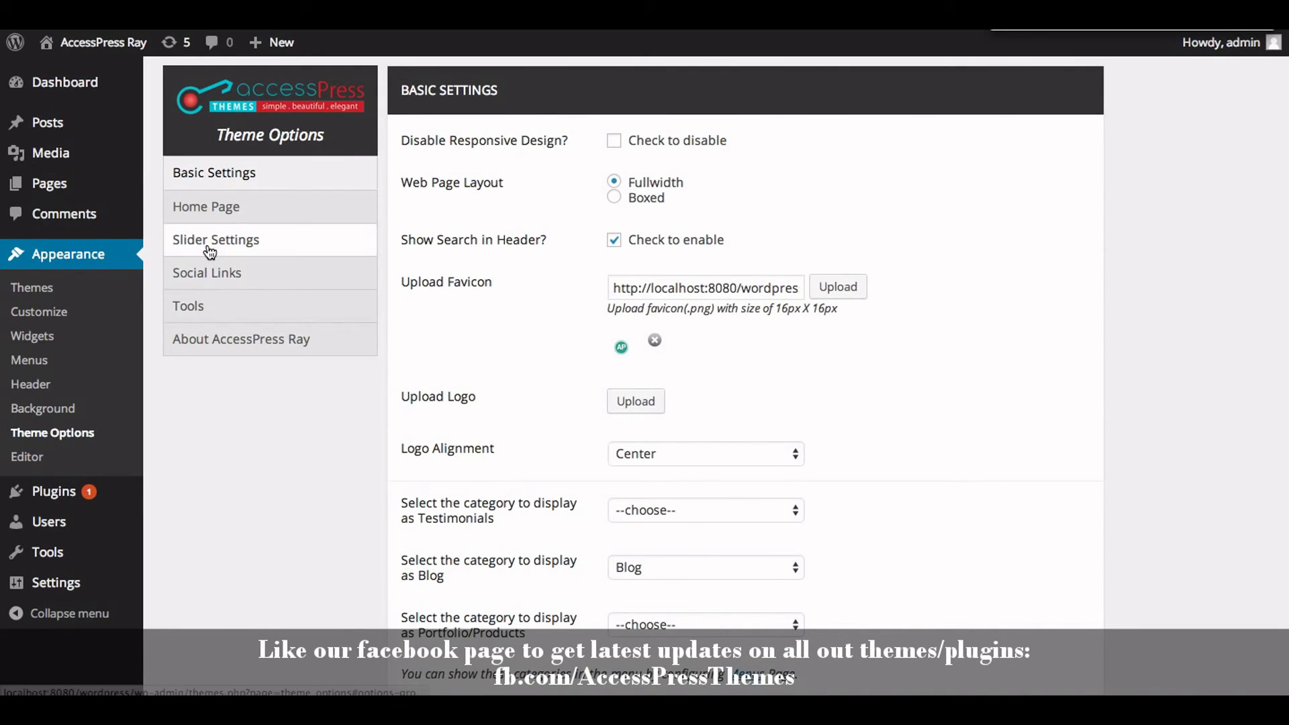
click(209, 222)
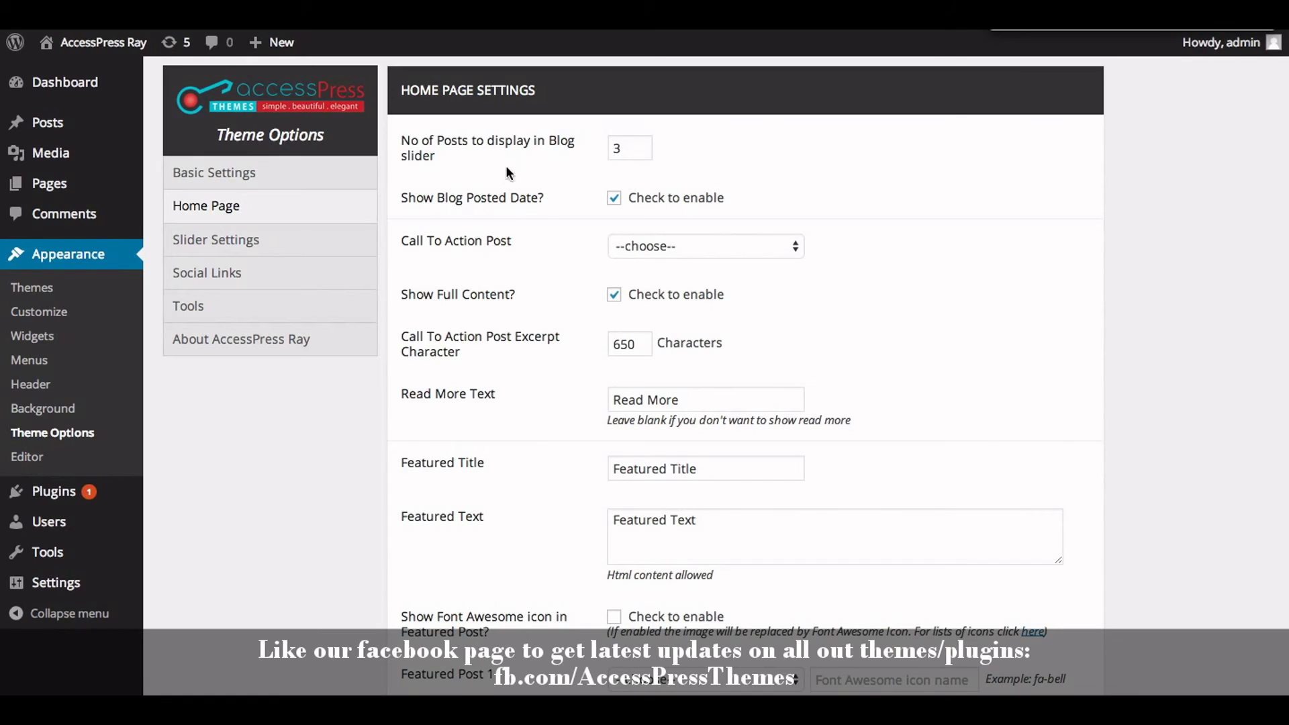
click(631, 159)
click(618, 211)
click(616, 205)
scroll(615, 203, down, 10)
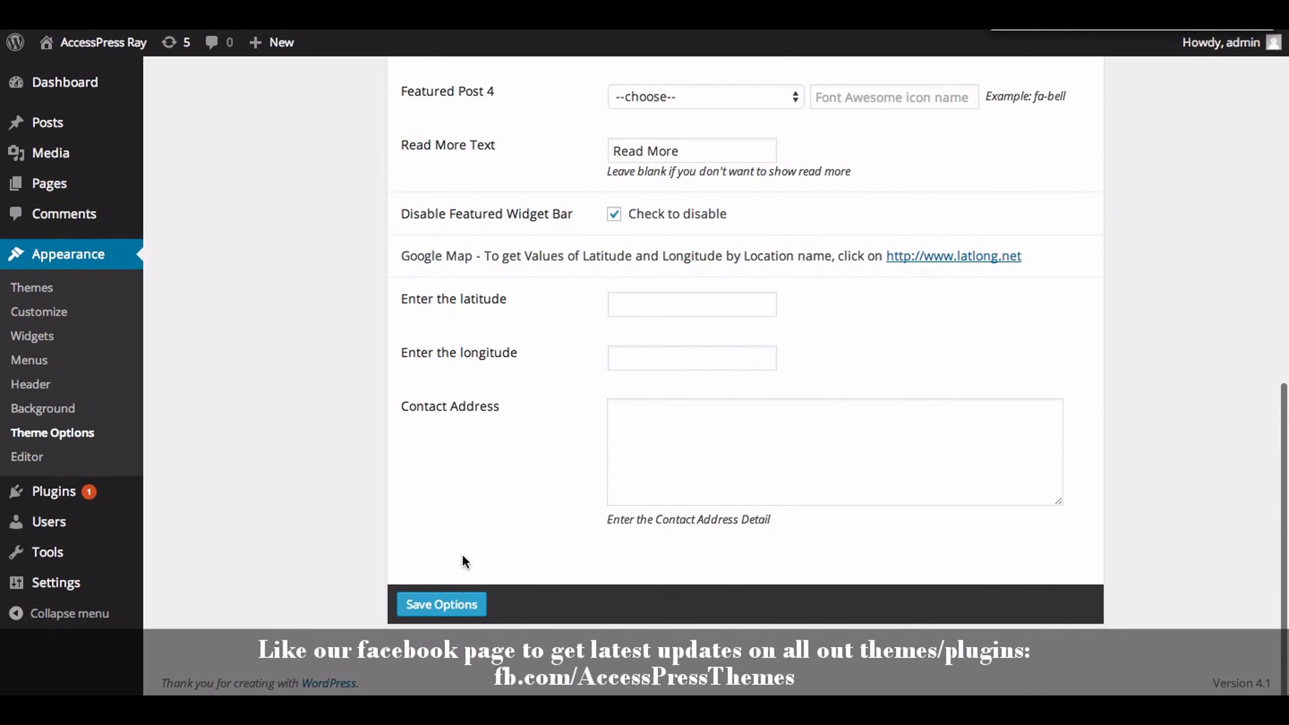
click(444, 605)
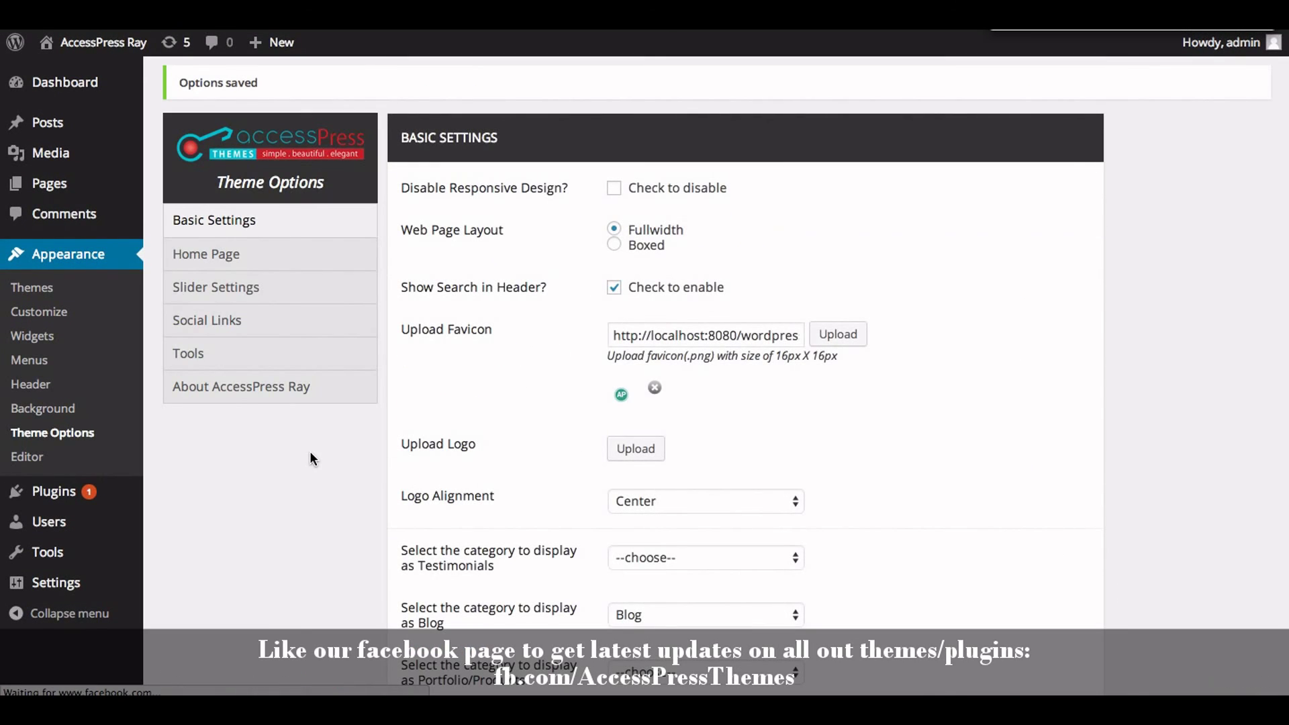